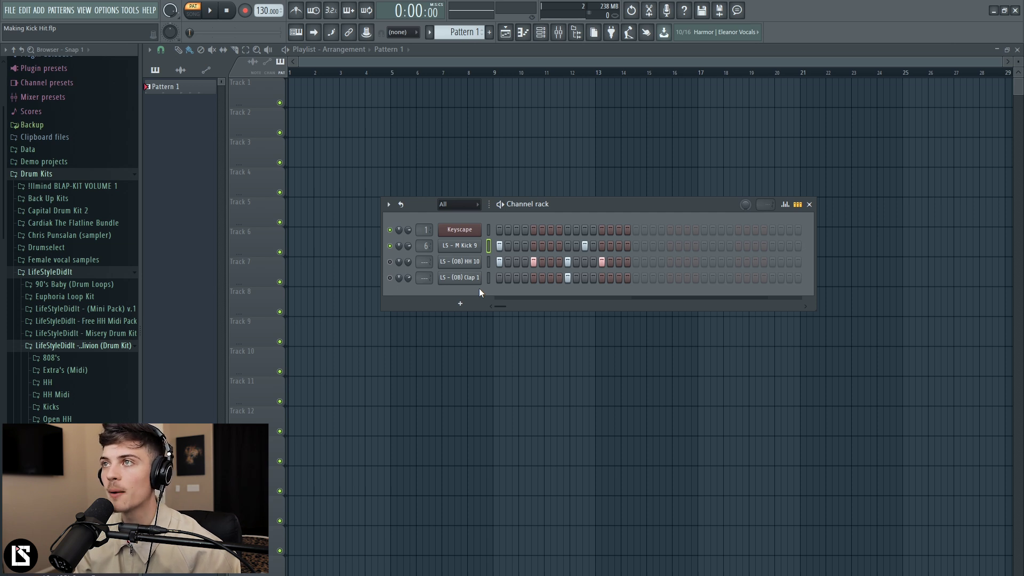
- Bring up the mixer and play the kick pattern to hear it without effects
click(558, 32)
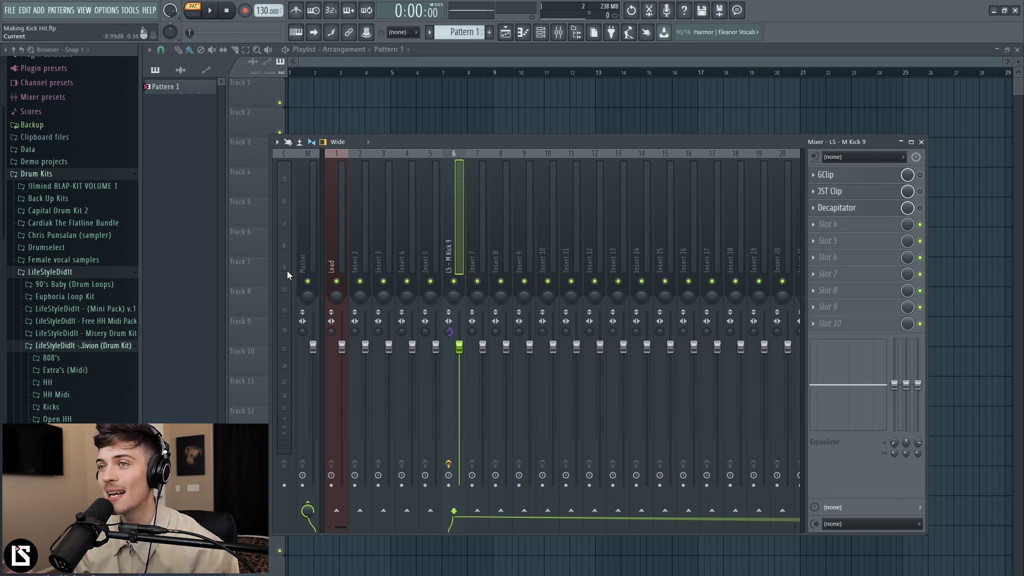
key(space)
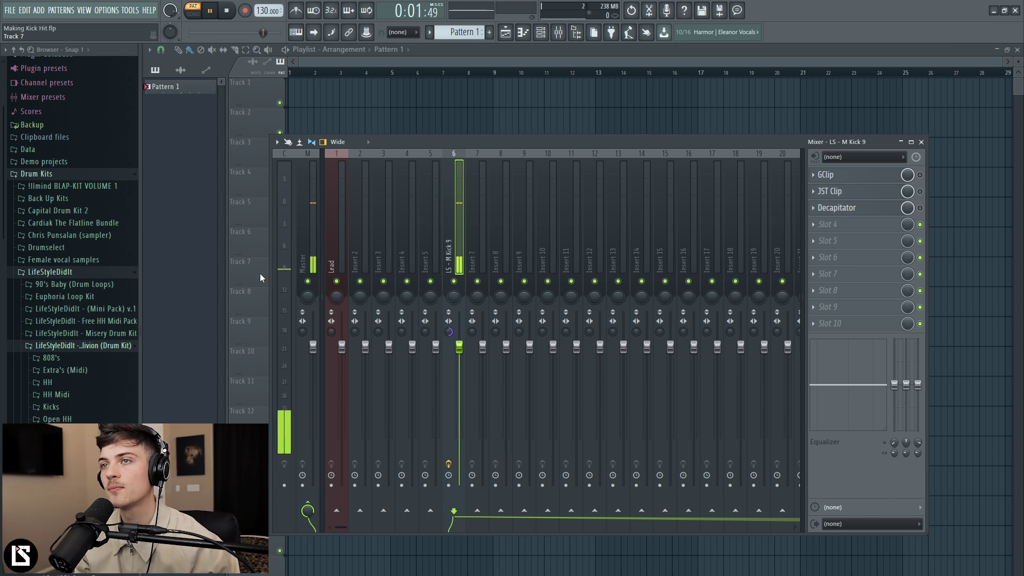
key(space)
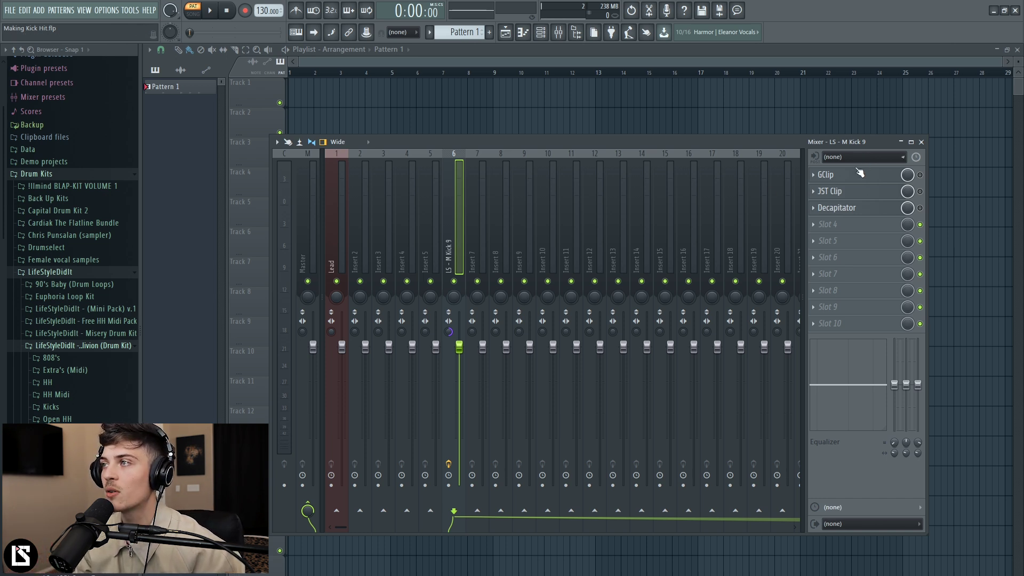
- Enable GClip on the LS - M Kick 9 mixer track and open its plugin window
click(920, 175)
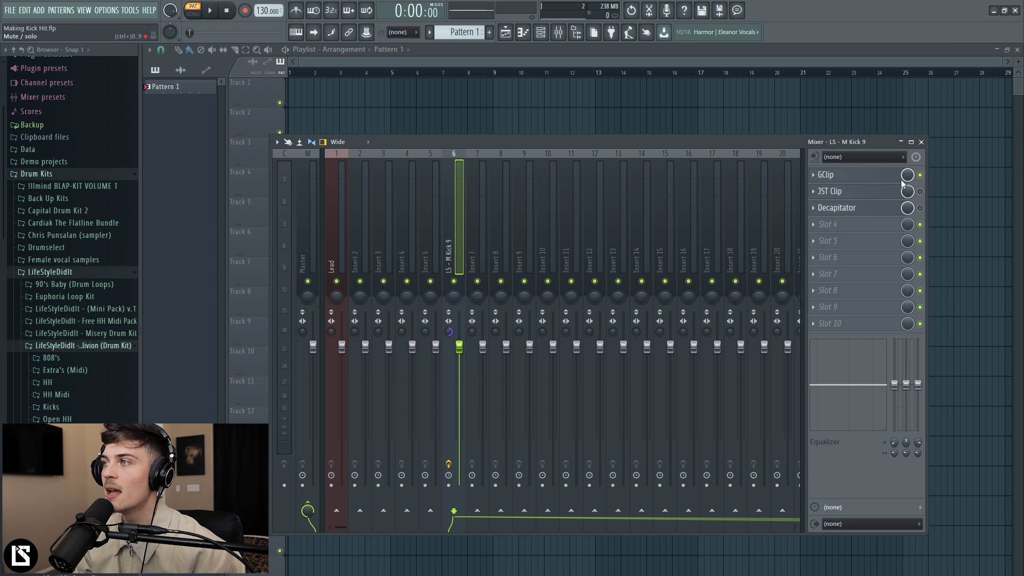
click(860, 176)
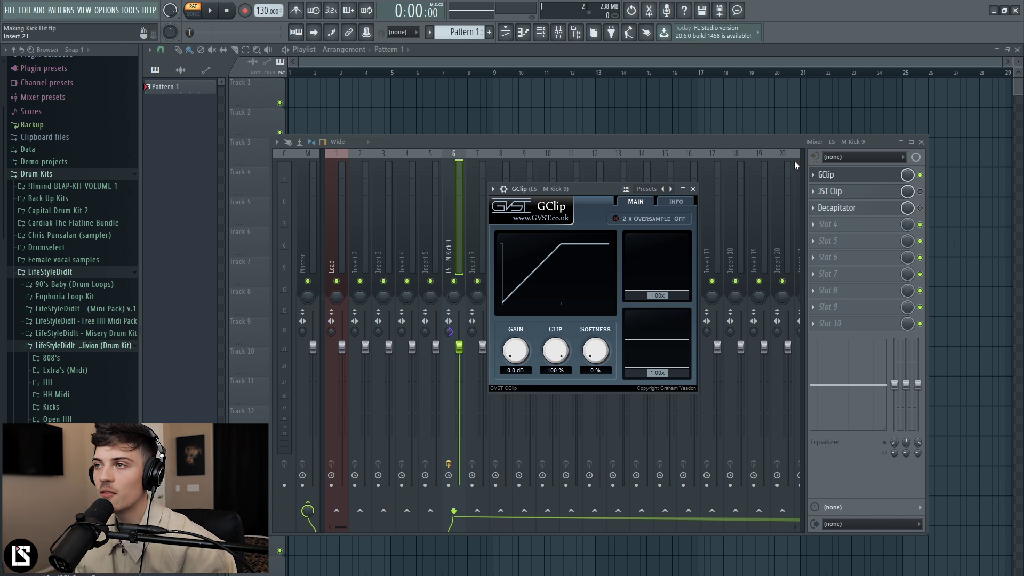
drag(558, 211, 543, 214)
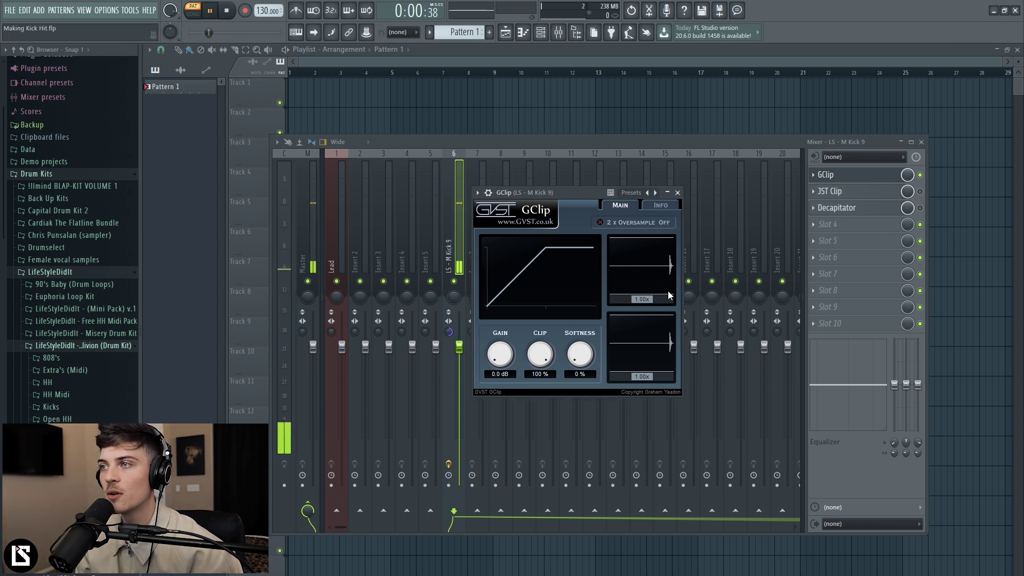
- Try GClip's gain, clip and softness controls, raising softness to 89 %, and return all of them to their defaults
drag(509, 364, 508, 346)
double_click(508, 346)
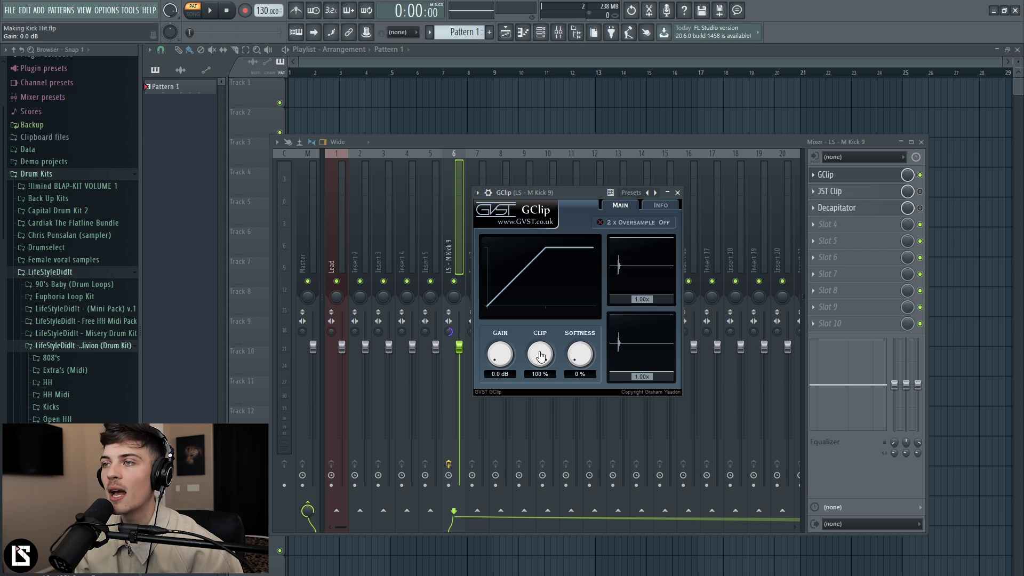
drag(540, 357, 582, 366)
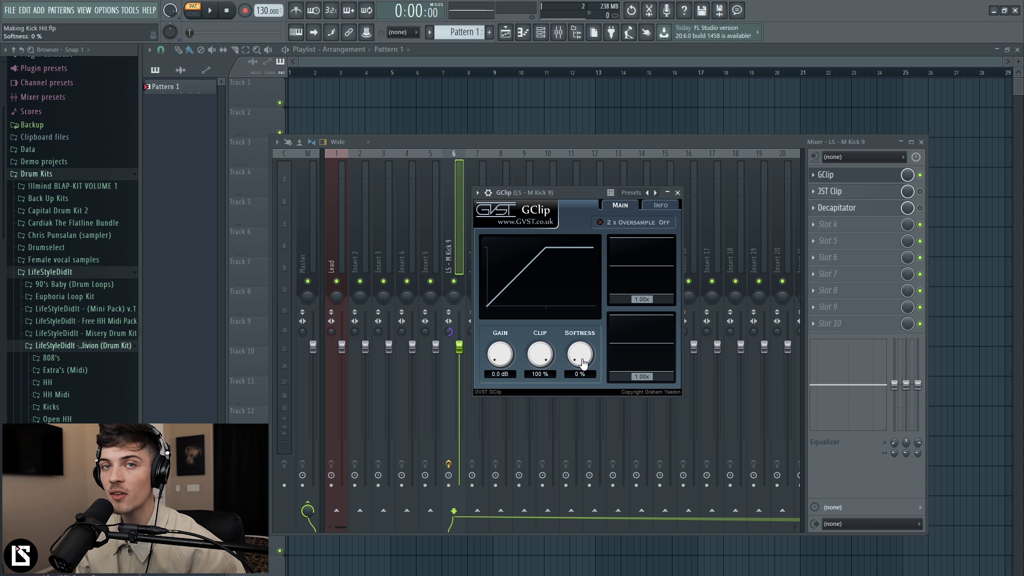
drag(583, 364, 590, 320)
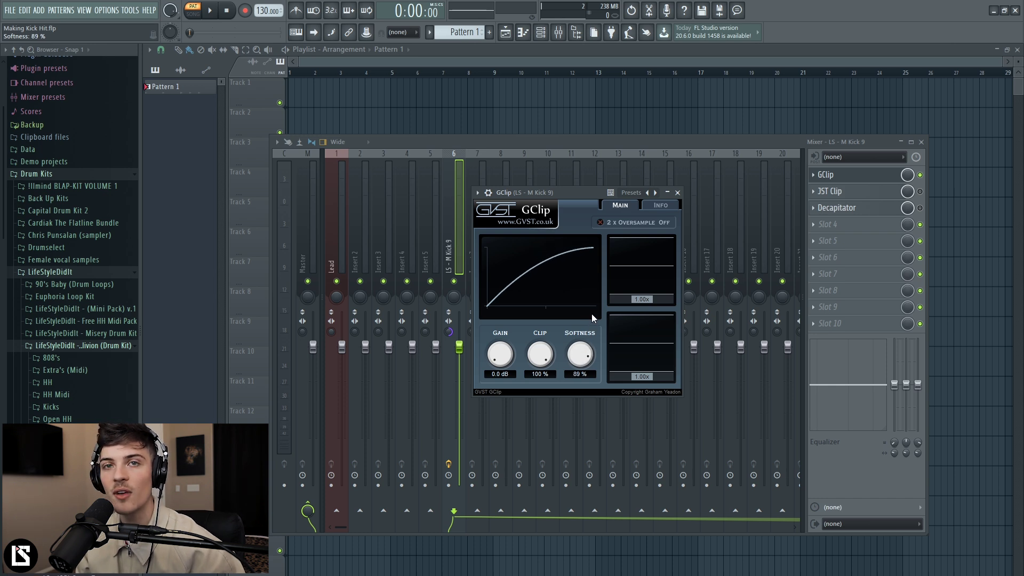
drag(586, 347, 577, 401)
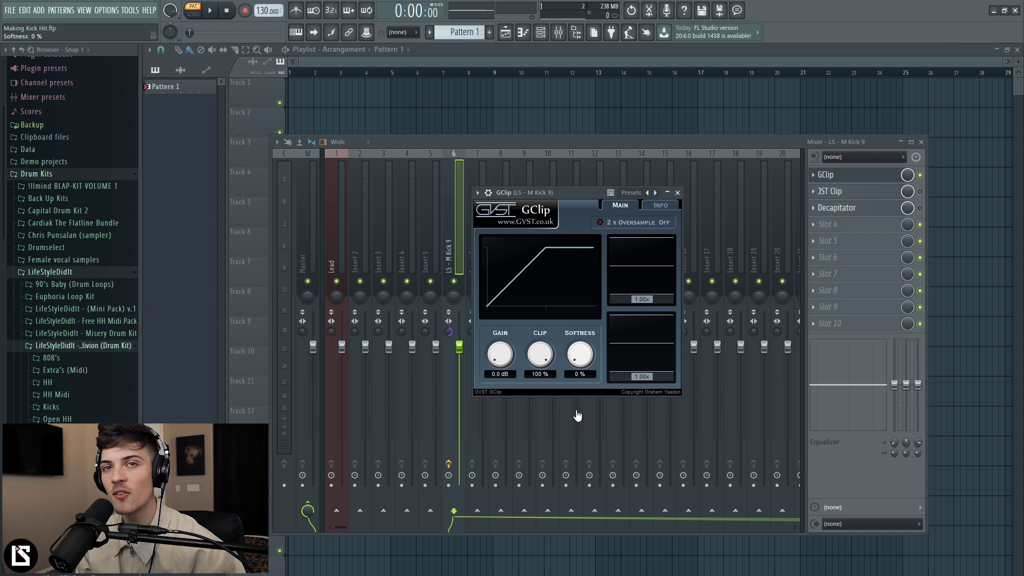
click(587, 362)
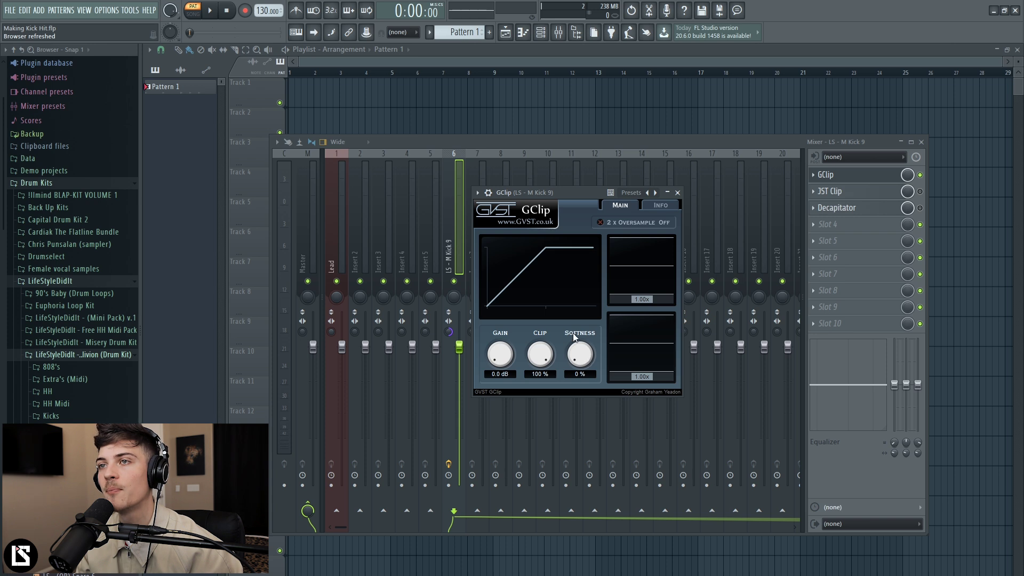
- Lower GClip's clip level to 49 % while the kick plays and magnify the upper waveform display
key(space)
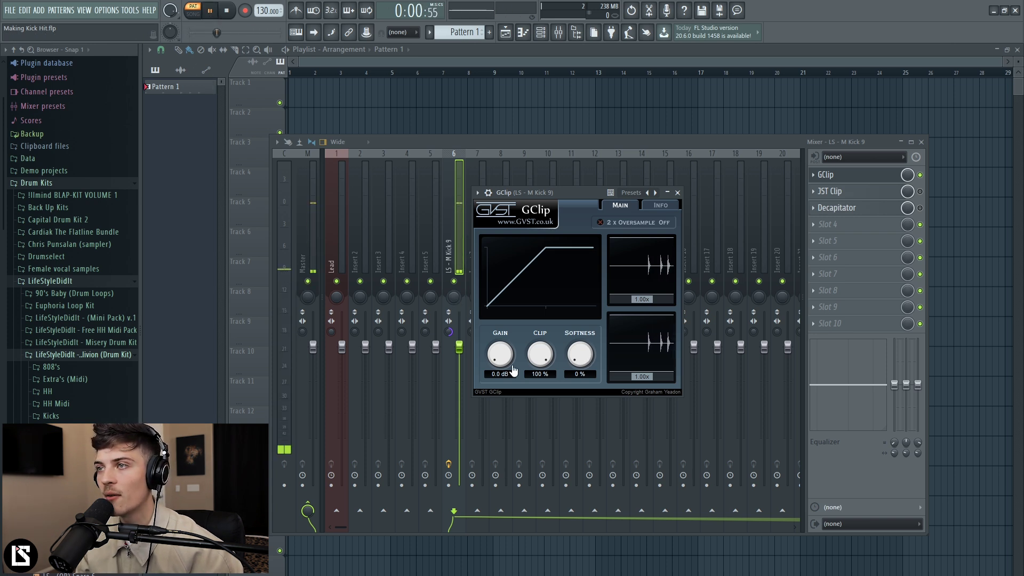
drag(538, 359, 539, 374)
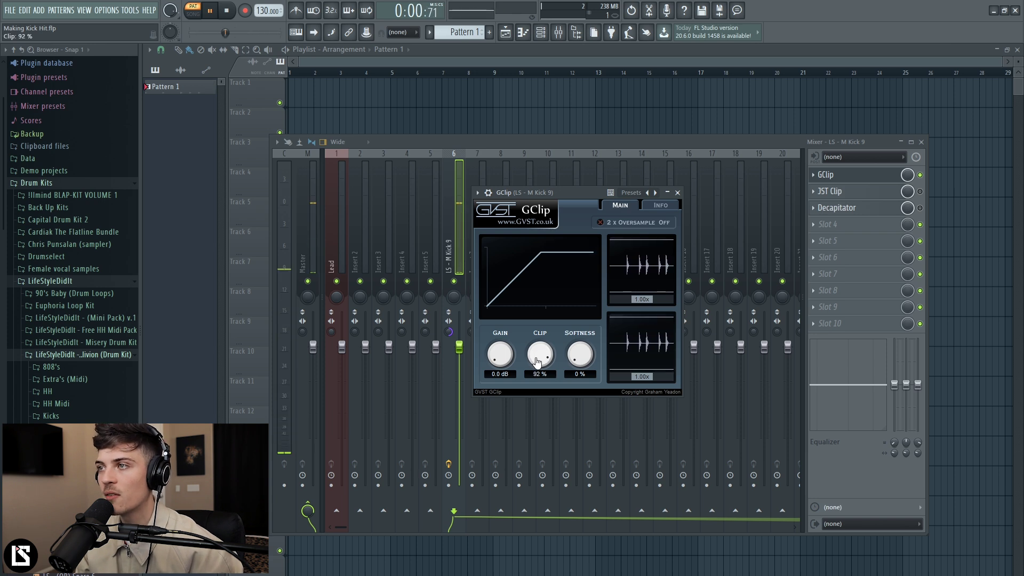
key(space)
drag(635, 309, 642, 302)
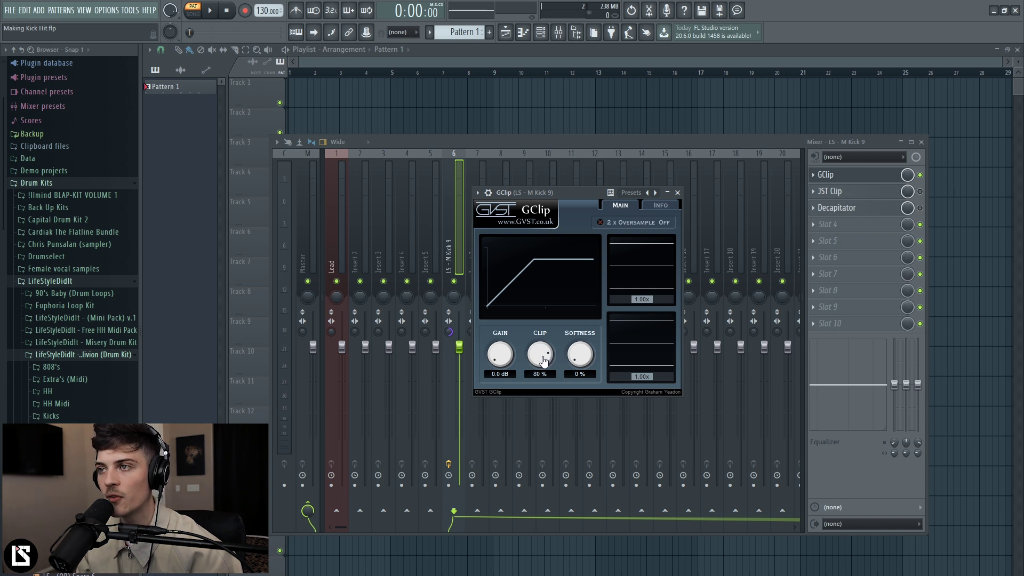
key(space)
drag(543, 361, 540, 374)
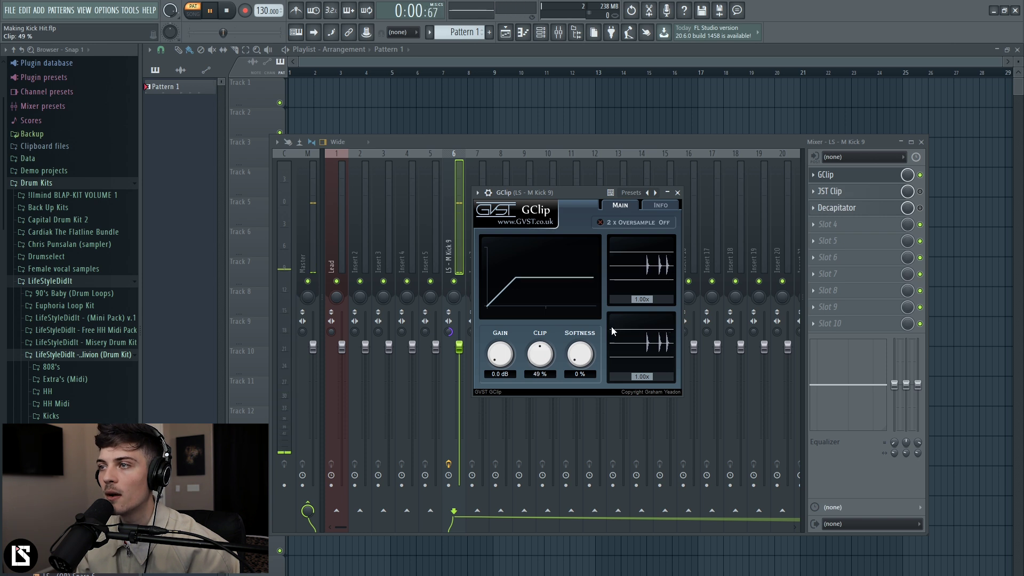
drag(638, 299, 639, 285)
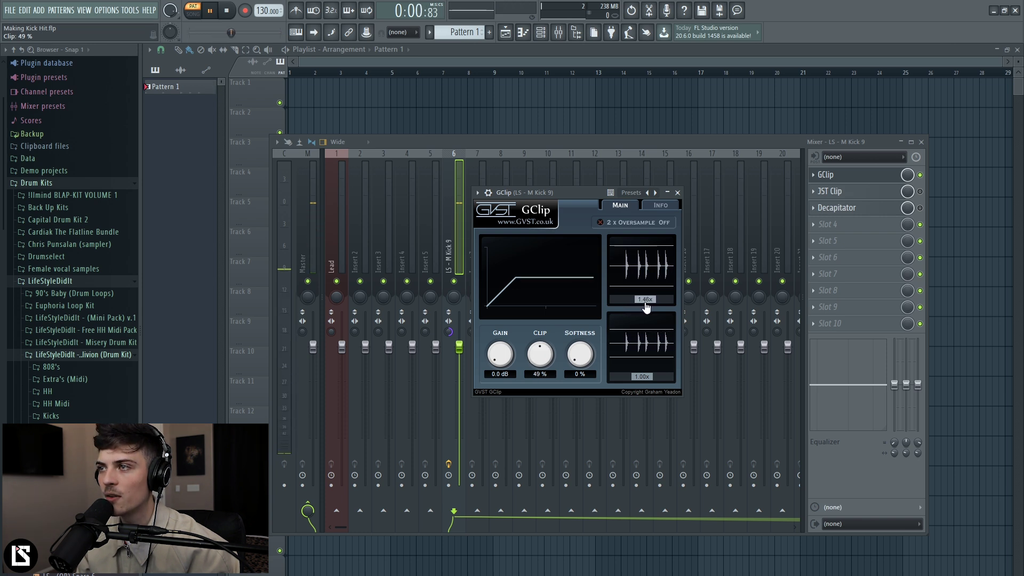
- Try stronger clipping down to 20 % and settle GClip's clip level at 38 %
drag(555, 360, 540, 367)
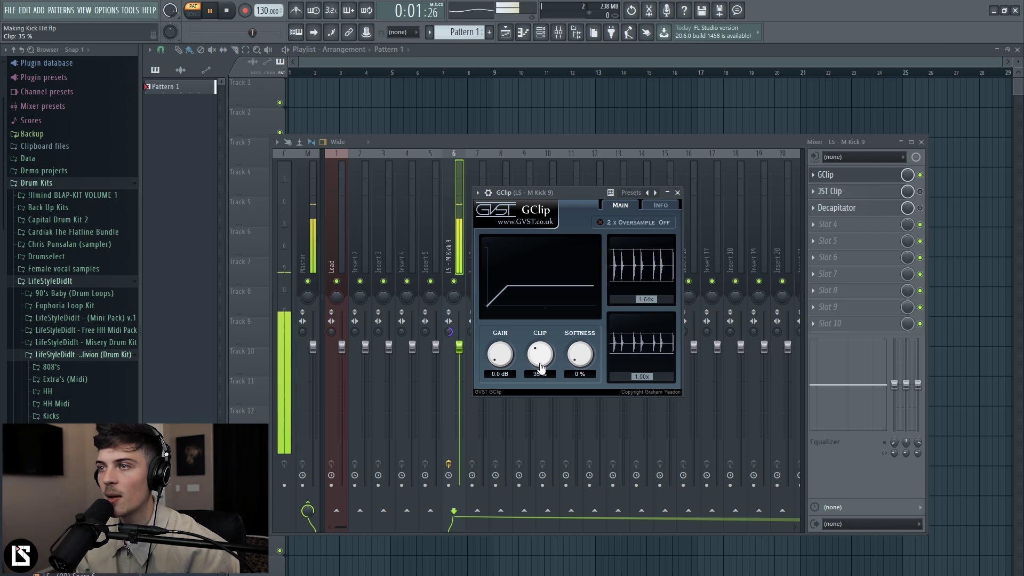
drag(540, 367, 541, 373)
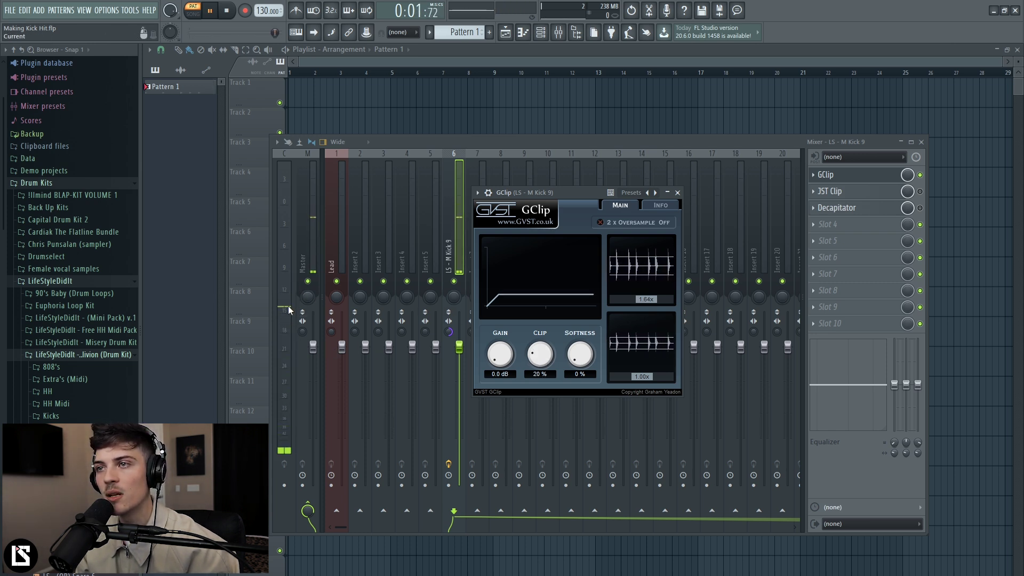
drag(540, 363, 542, 353)
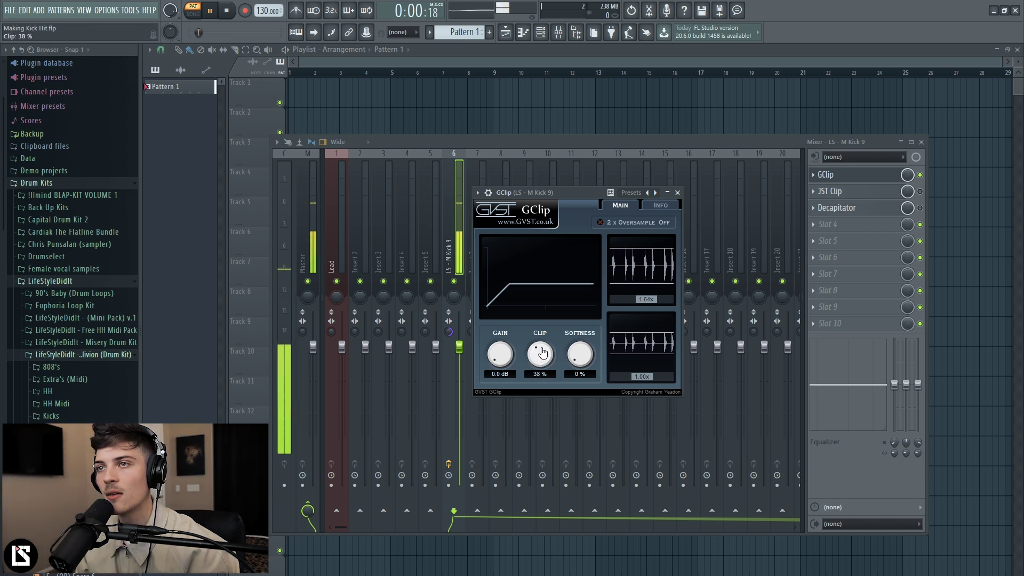
- Compare the kick with GClip bypassed and enabled, and reopen the GClip window
click(921, 176)
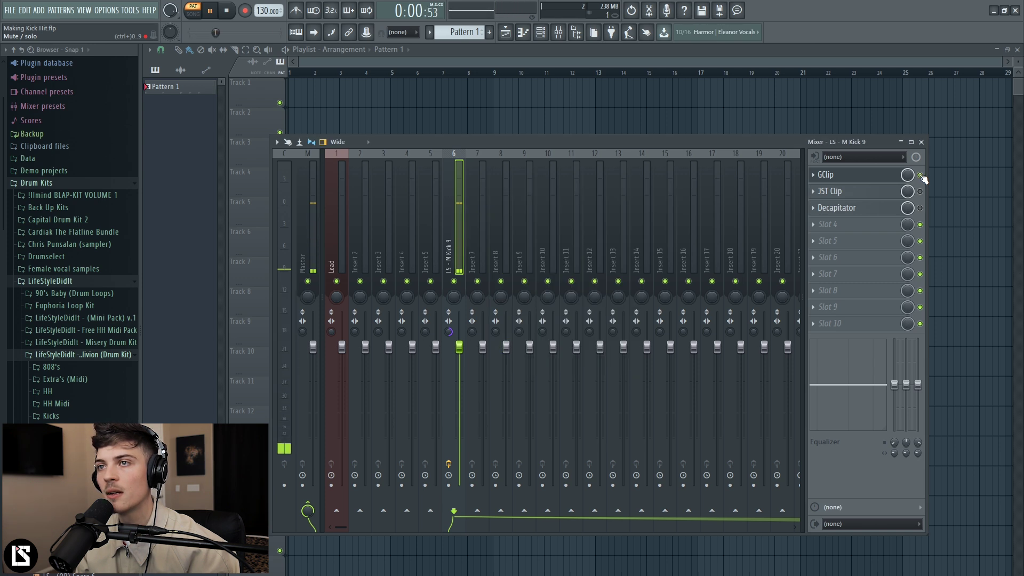
click(867, 177)
key(space)
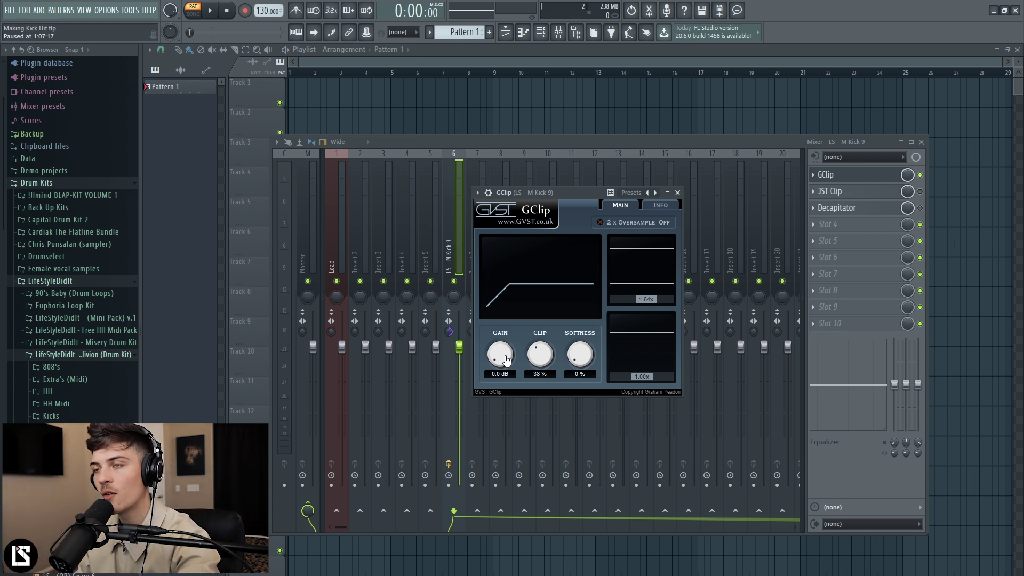
- Raise GClip's gain to 3.0 dB and set its clip level to 37 % while listening to the kick
key(space)
mouse_move(506, 360)
mouse_down()
mouse_move(507, 335)
mouse_move(506, 347)
mouse_up()
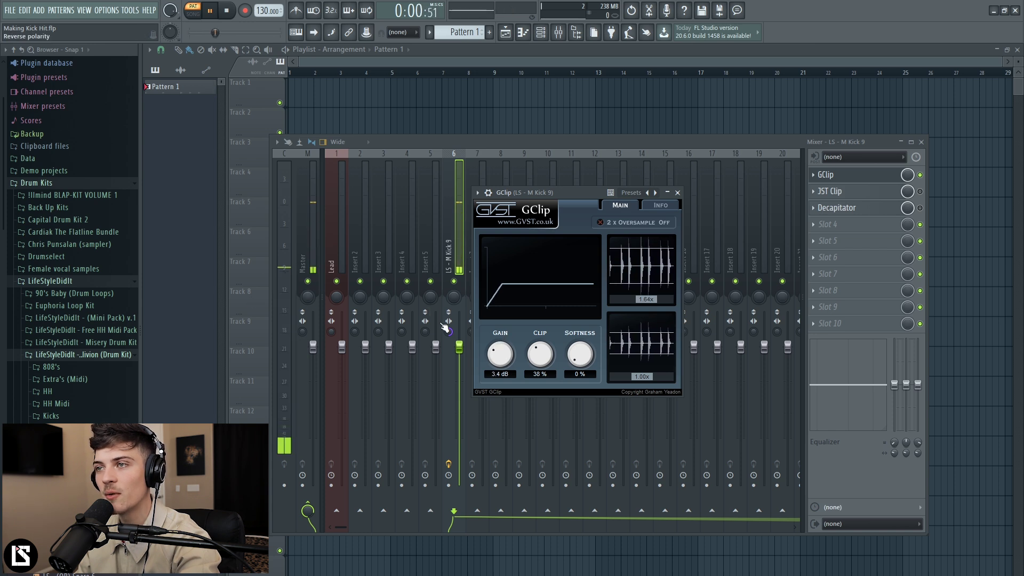
mouse_move(499, 357)
mouse_down()
mouse_move(498, 381)
mouse_move(497, 368)
mouse_up()
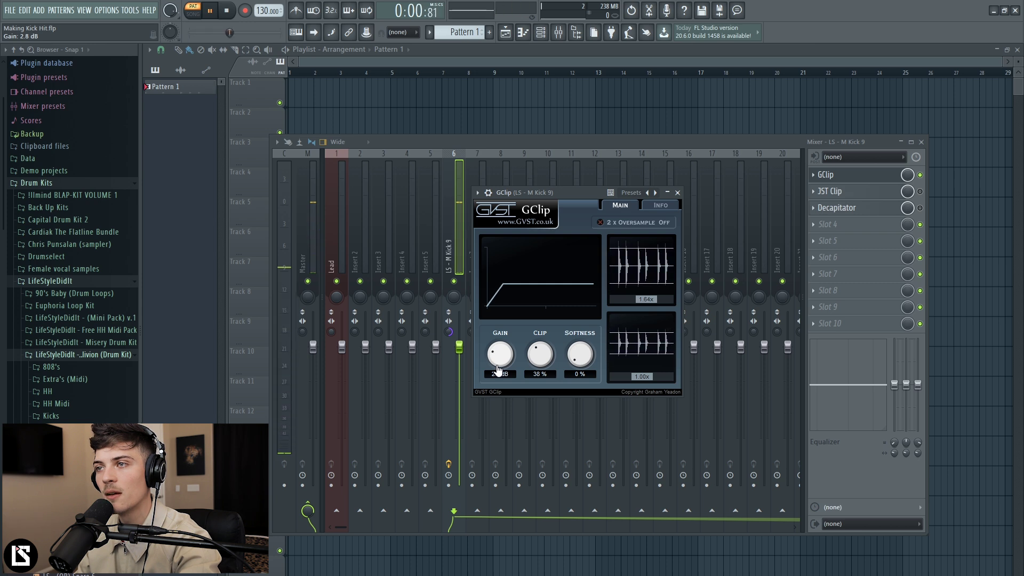
key(space)
drag(538, 363, 538, 364)
key(space)
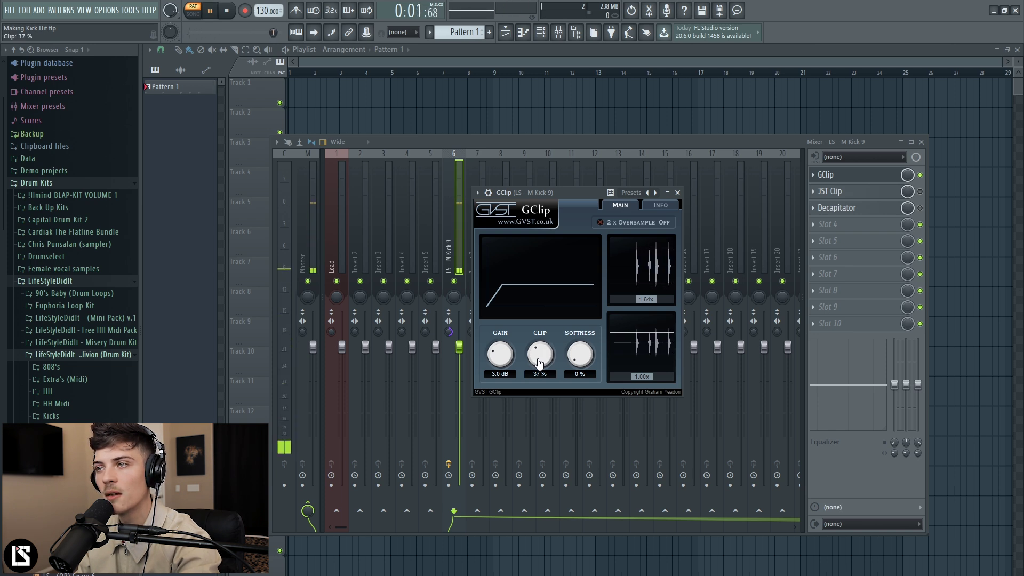
key(space)
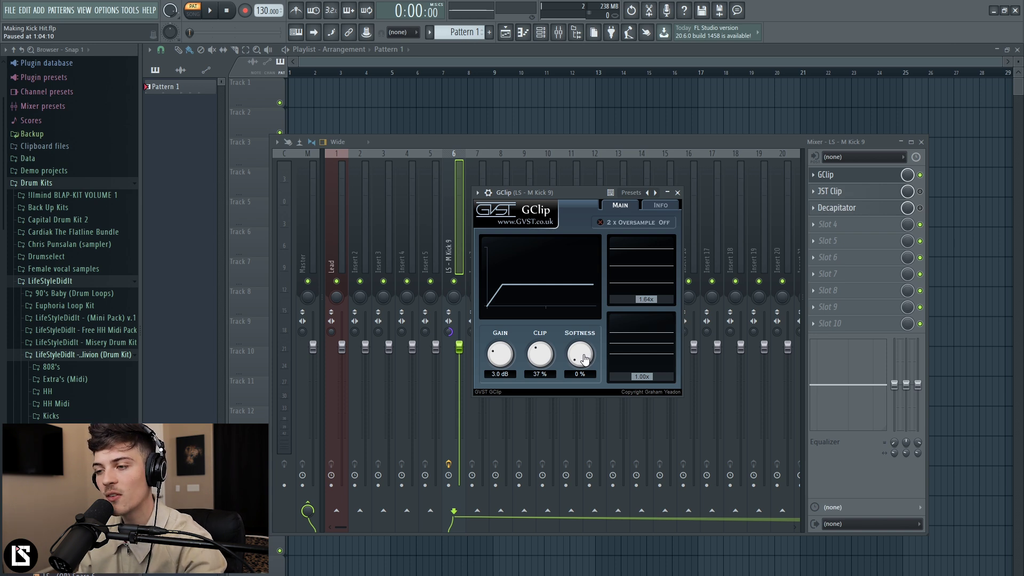
- Set GClip's softness to 66 %, its gain to 3.4 dB and its clip level to 36 % while the kick plays
key(space)
mouse_move(582, 361)
mouse_down()
mouse_move(585, 320)
mouse_move(584, 364)
mouse_up()
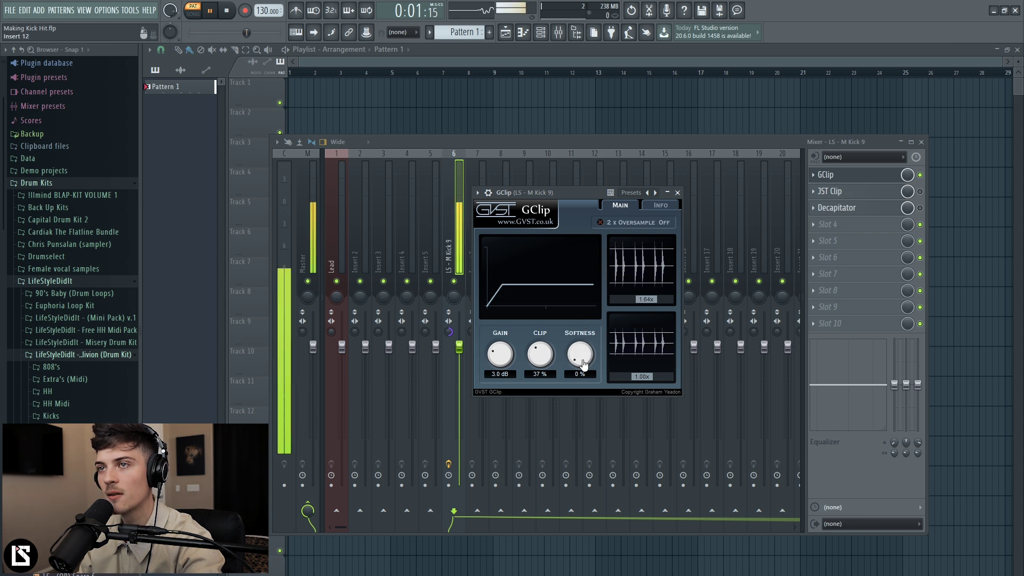
drag(583, 364, 584, 323)
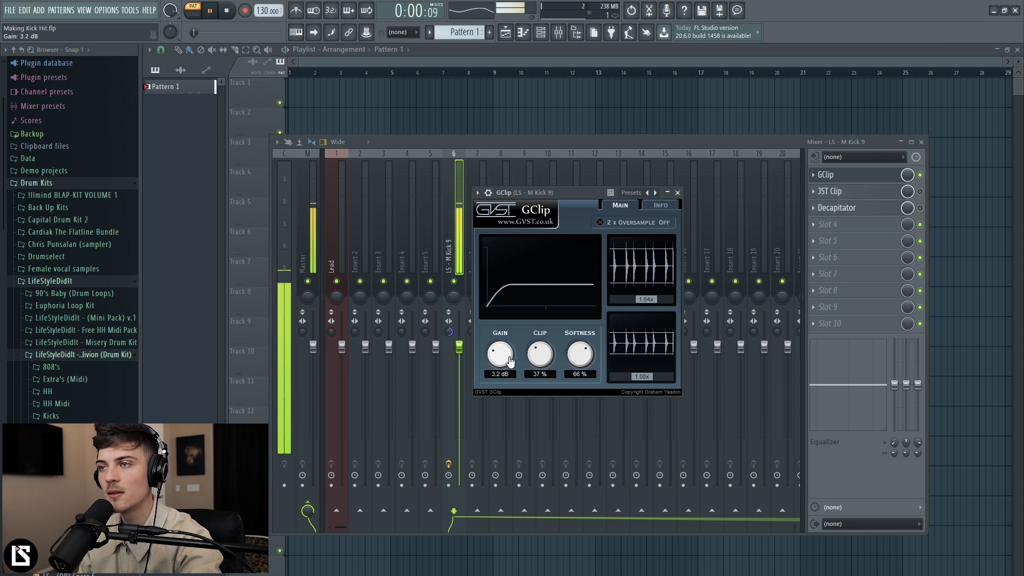
drag(509, 361, 509, 360)
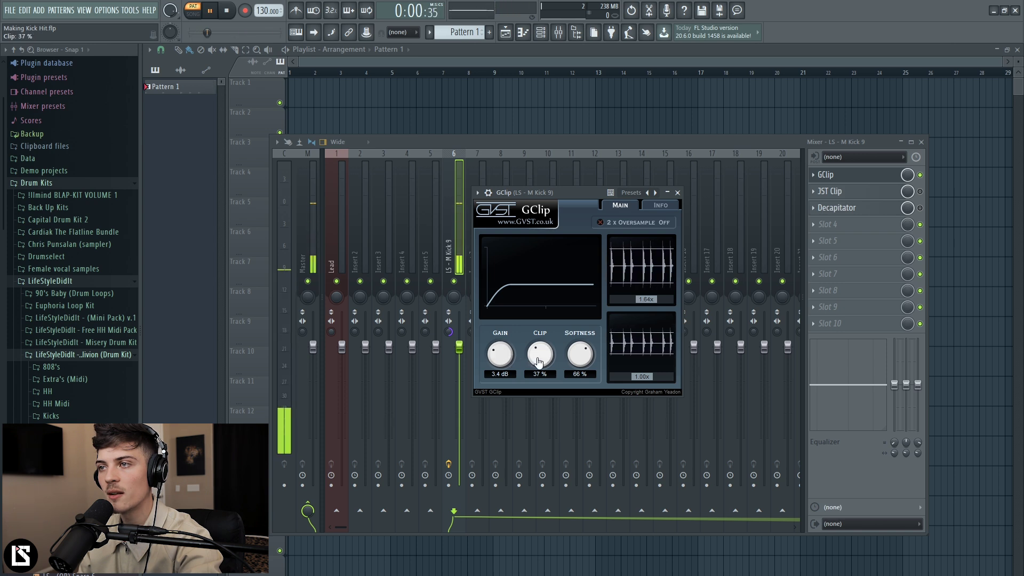
drag(538, 361, 538, 362)
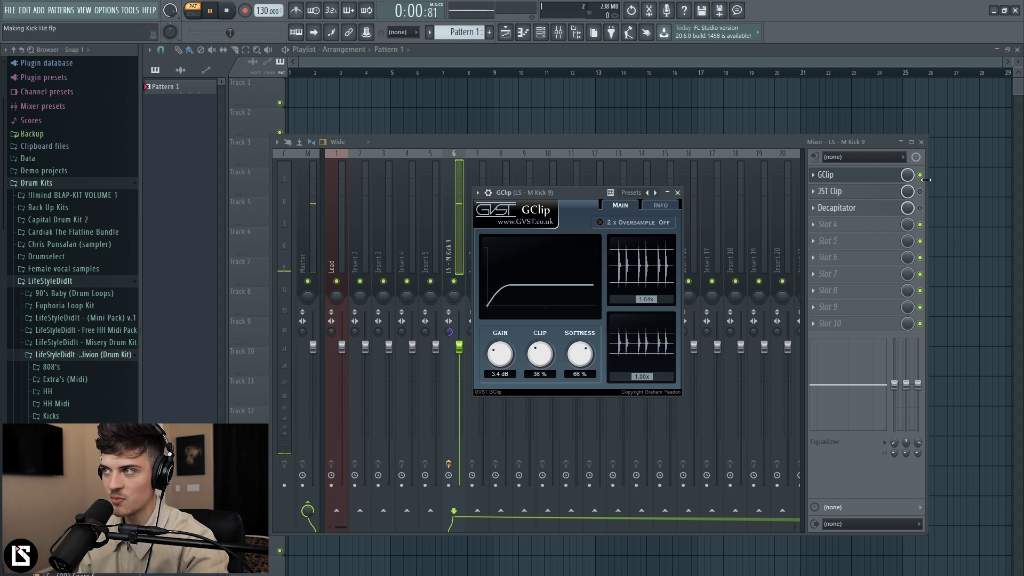
key(space)
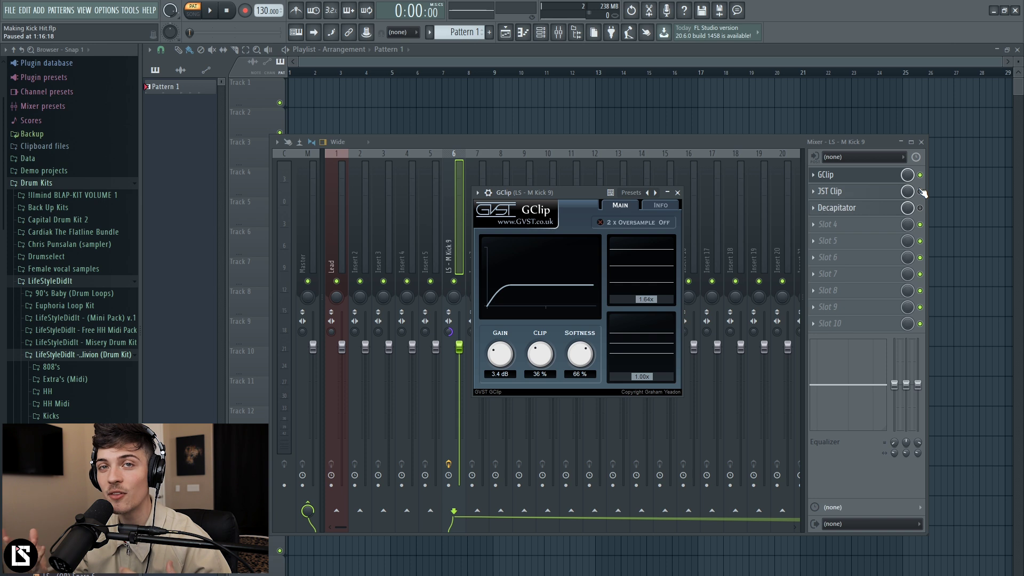
- Close the GClip window and play the kick to compare it with the clipper bypassed and enabled
key(Escape)
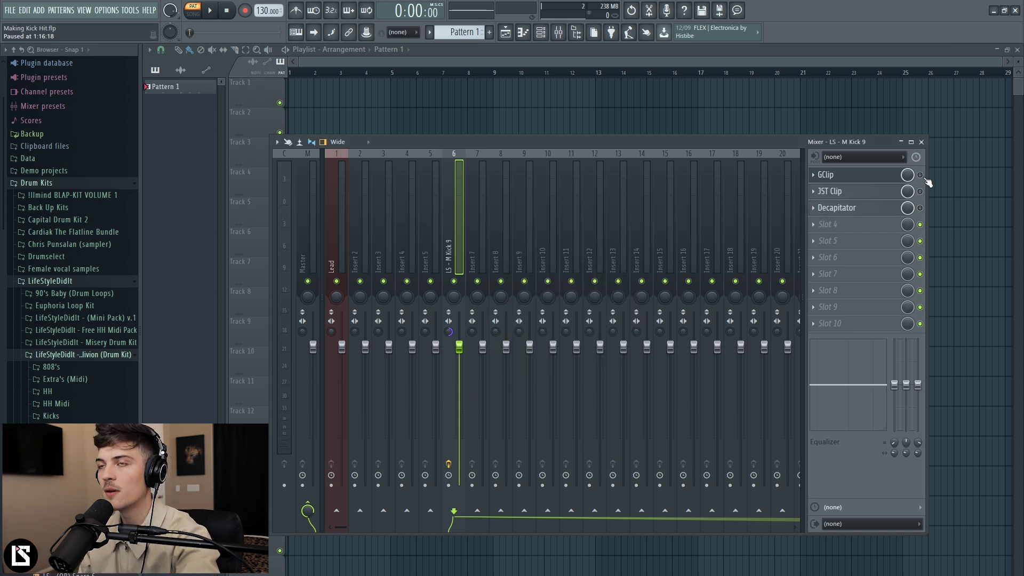
click(216, 14)
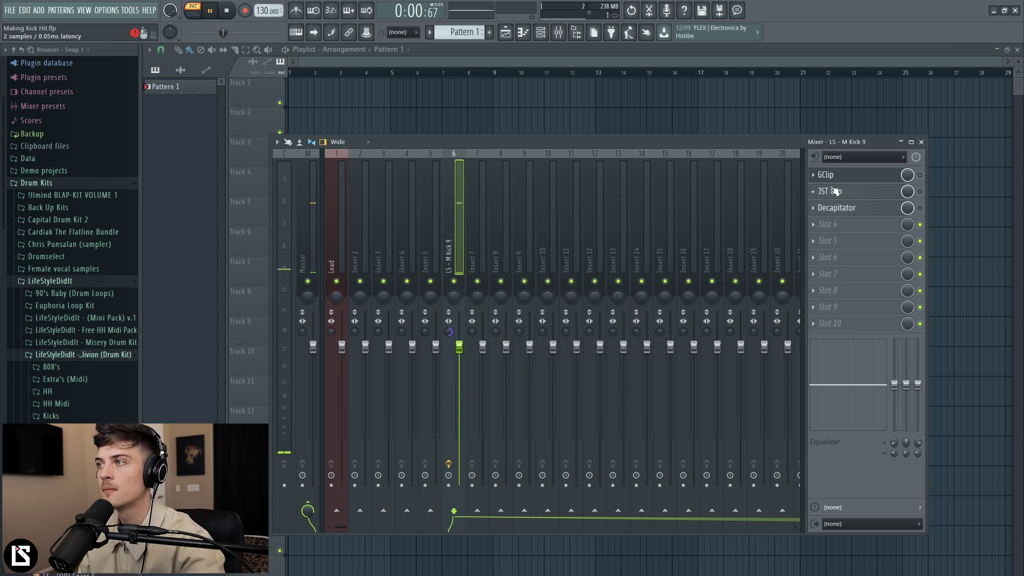
click(925, 180)
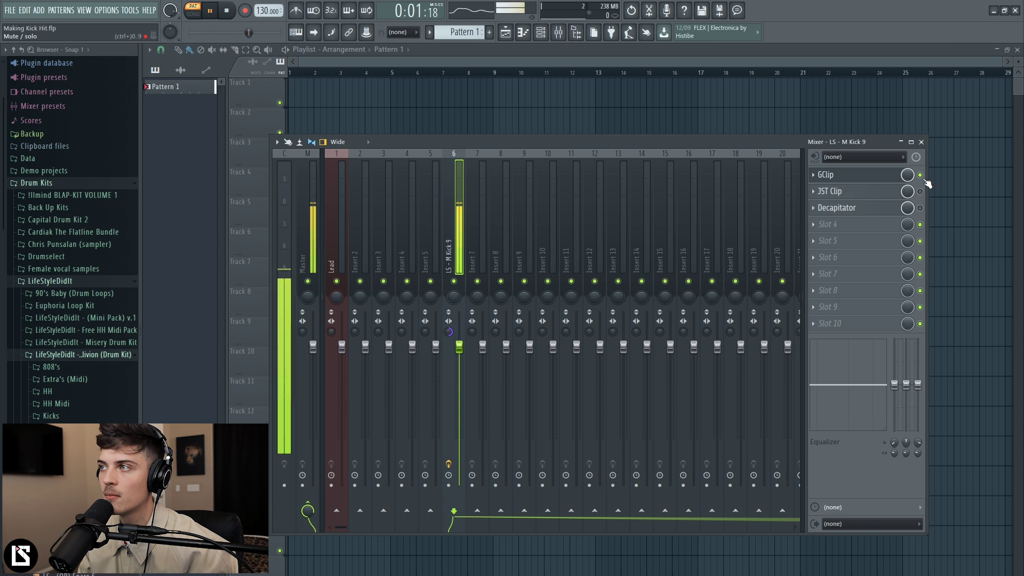
key(space)
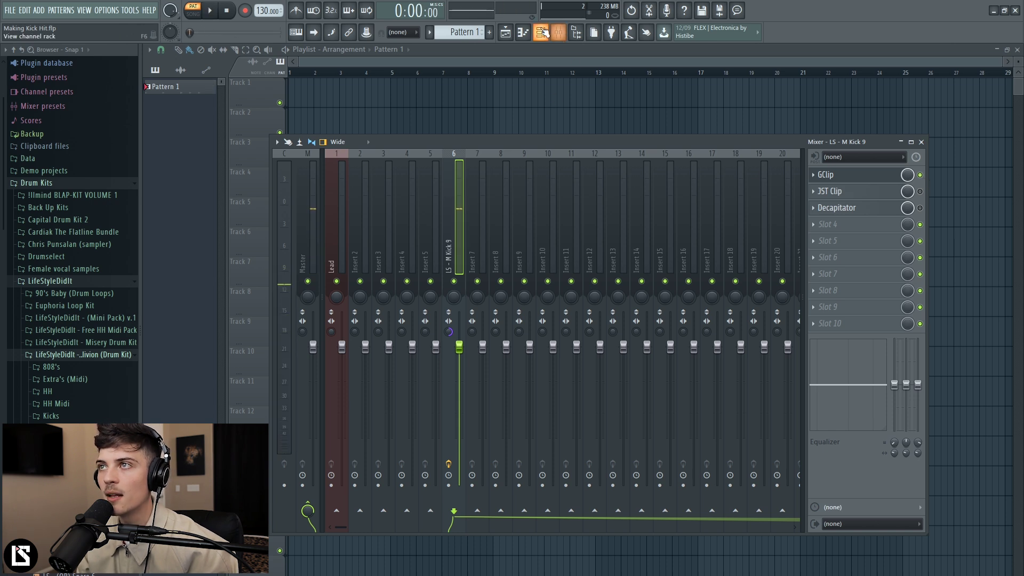
- Unmute the other drum channels and play the whole pattern to compare the kick with GClip bypassed and enabled
click(542, 32)
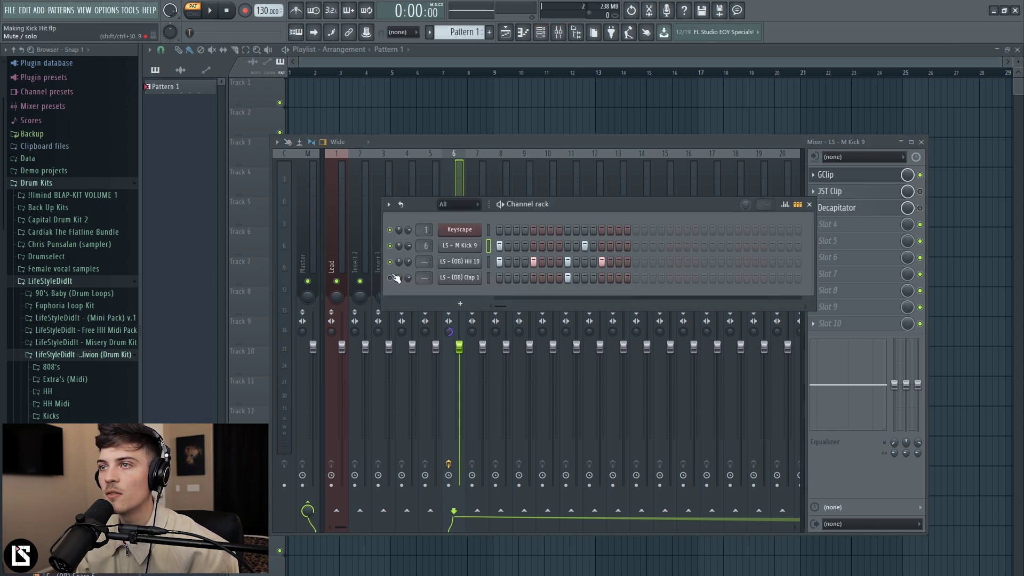
key(F6)
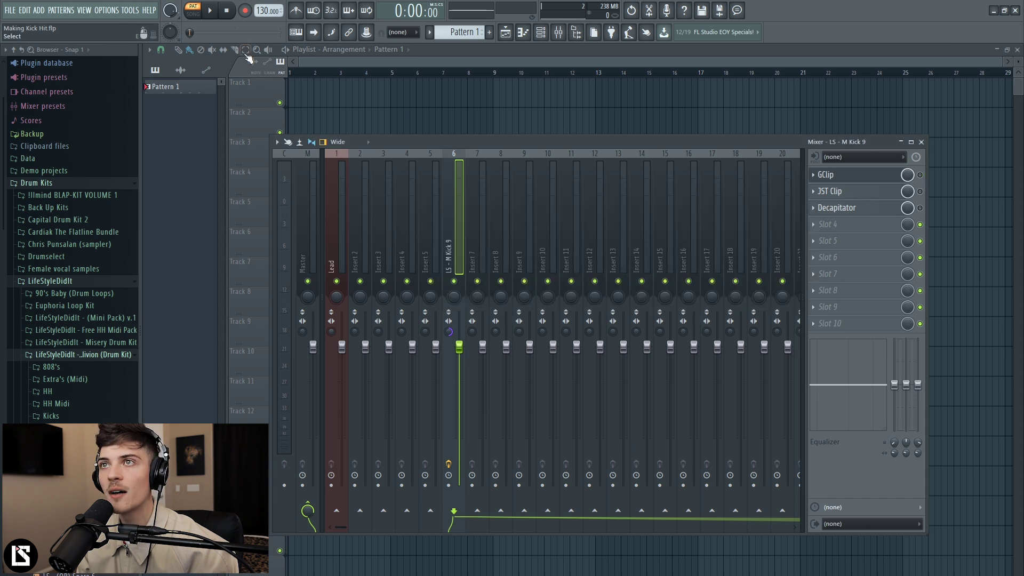
click(212, 13)
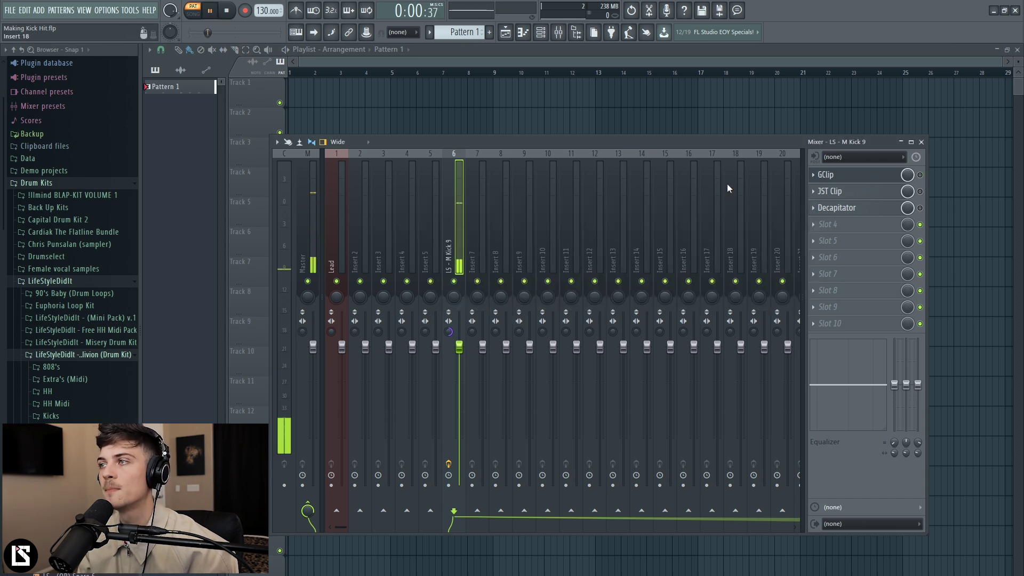
click(921, 177)
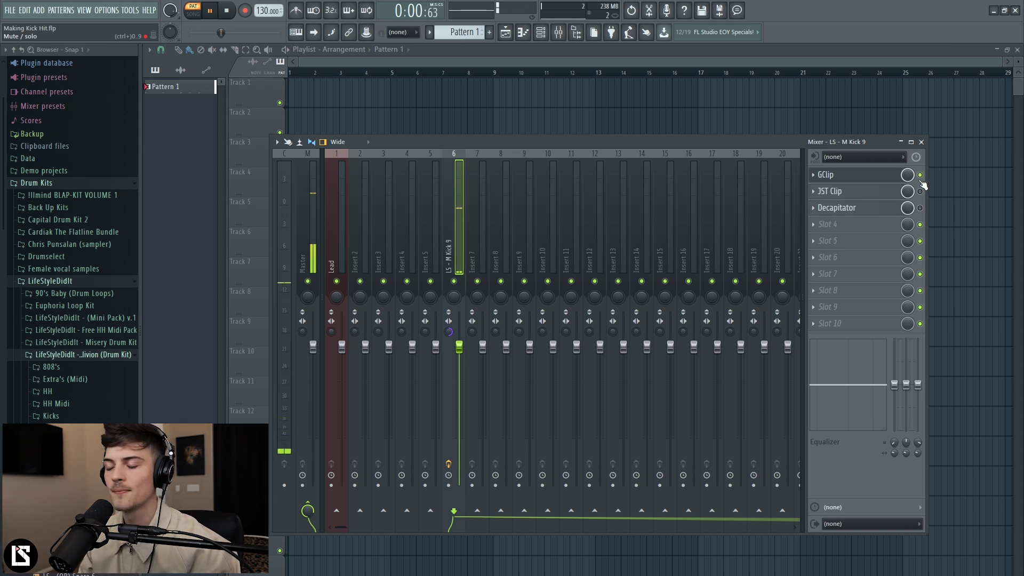
key(space)
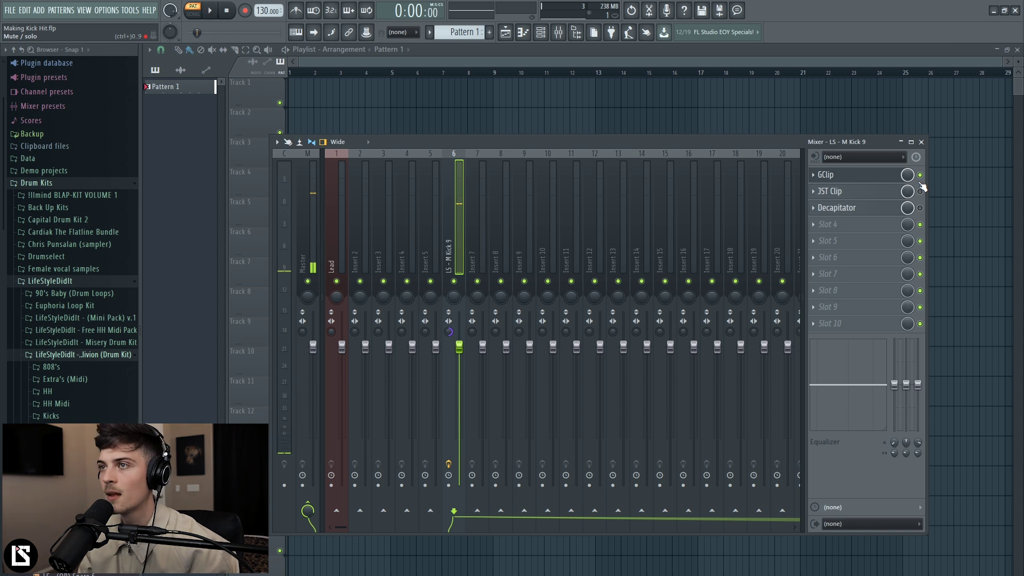
- Reopen GClip on the kick's track and set its softness to 35 % and its gain to 4.1 dB
click(831, 175)
drag(581, 360, 582, 366)
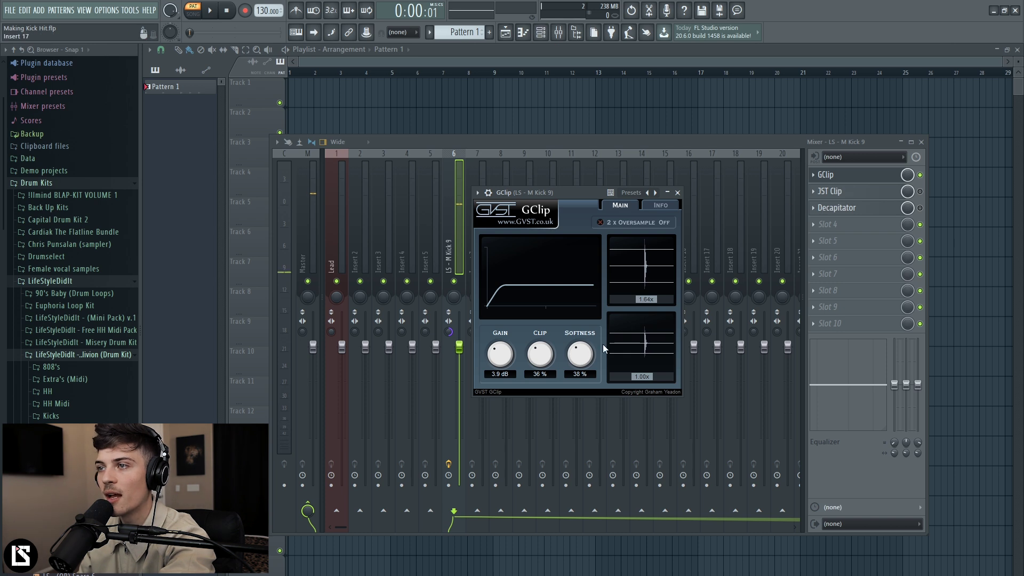
drag(578, 361, 578, 368)
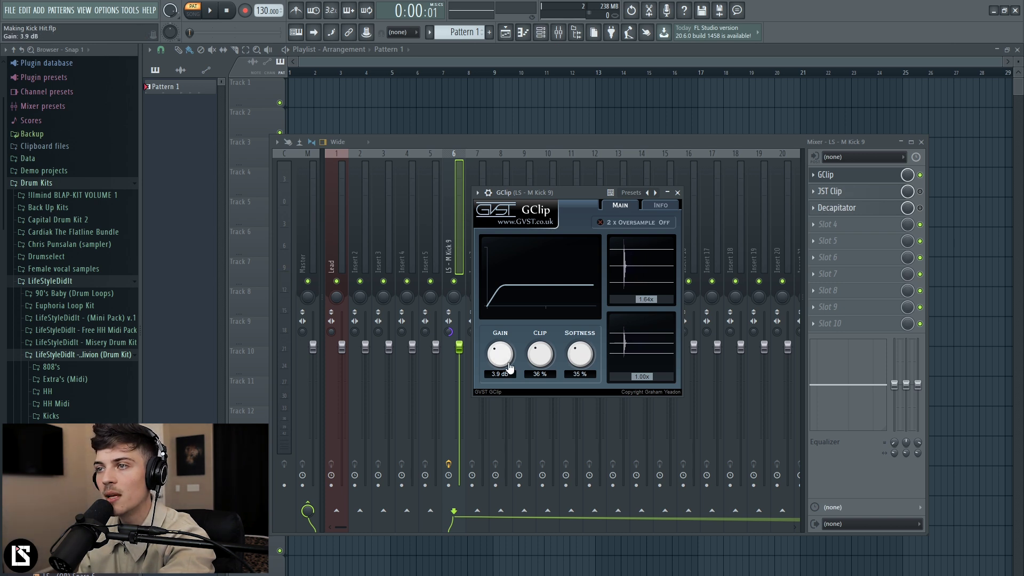
- Play the full pattern with GClip bypassed, switch it back on to hear the difference, and stop playback
click(921, 175)
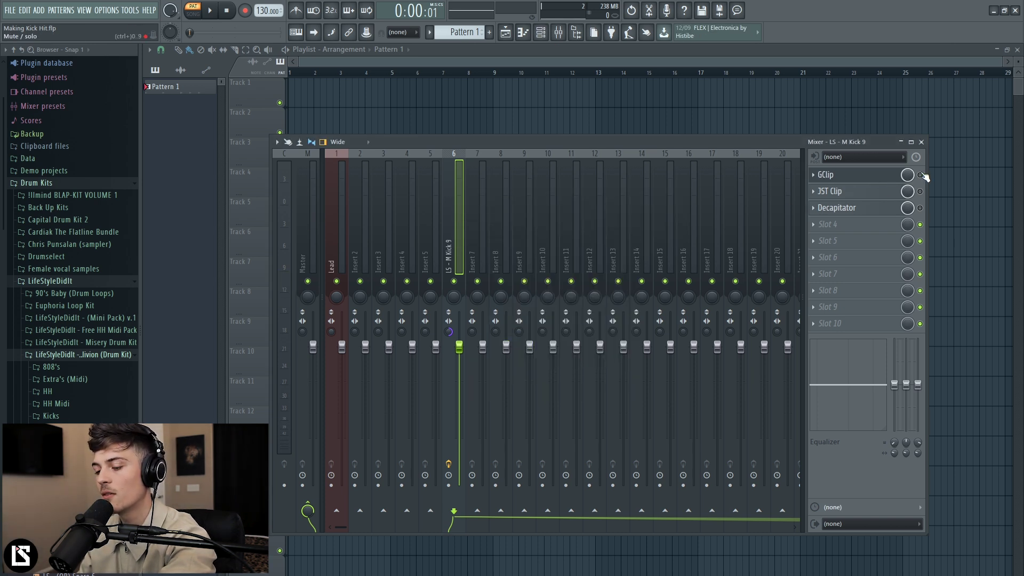
key(space)
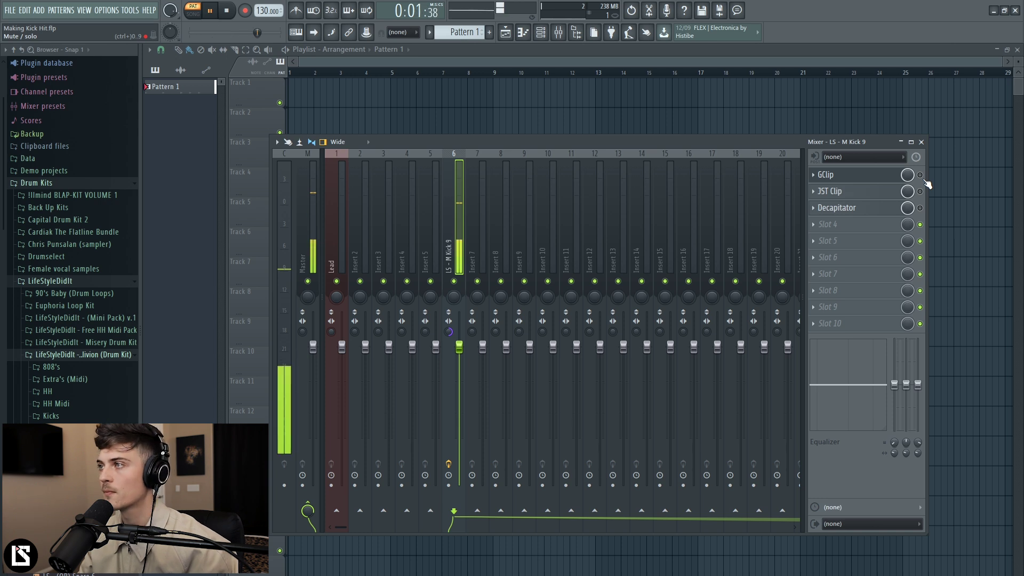
click(921, 176)
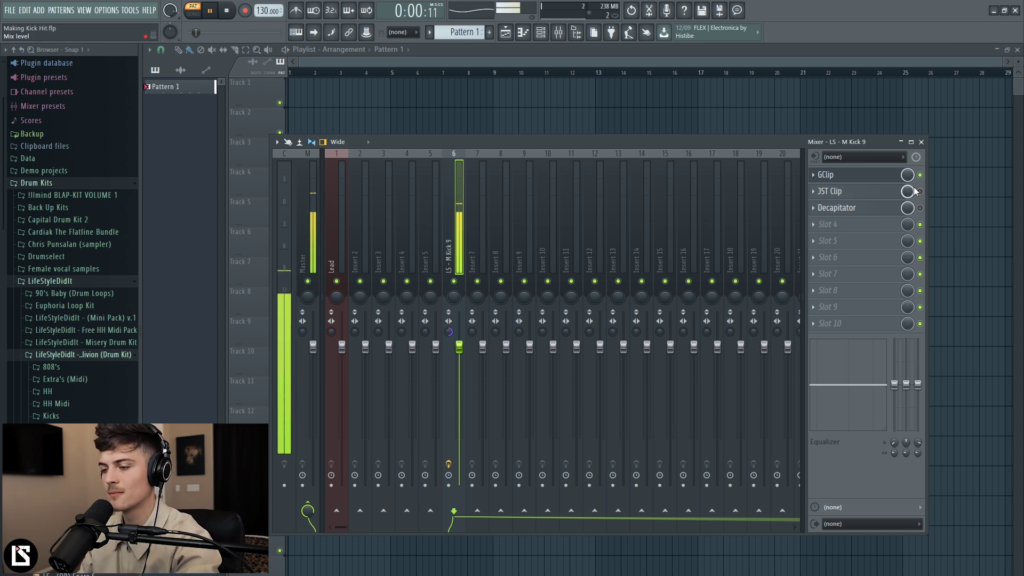
key(space)
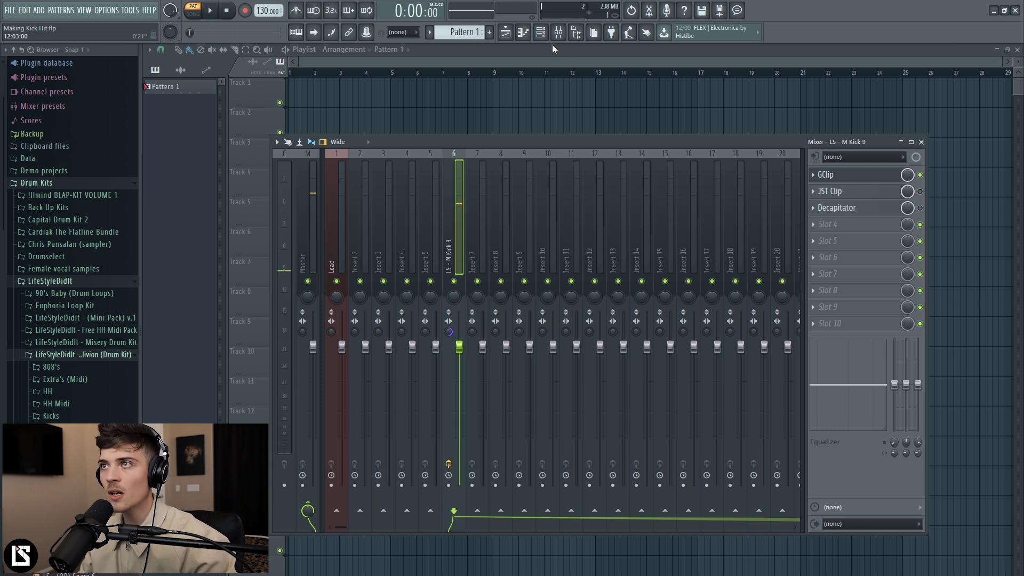
- Bypass GClip, enable JST Clip on the kick's mixer track, and open the JST Clip window
click(540, 32)
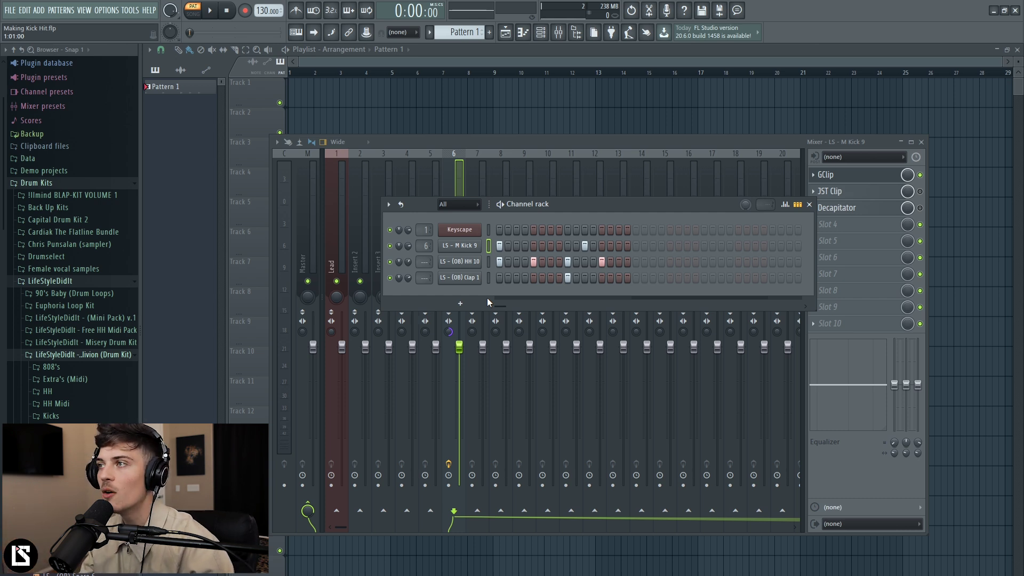
click(920, 175)
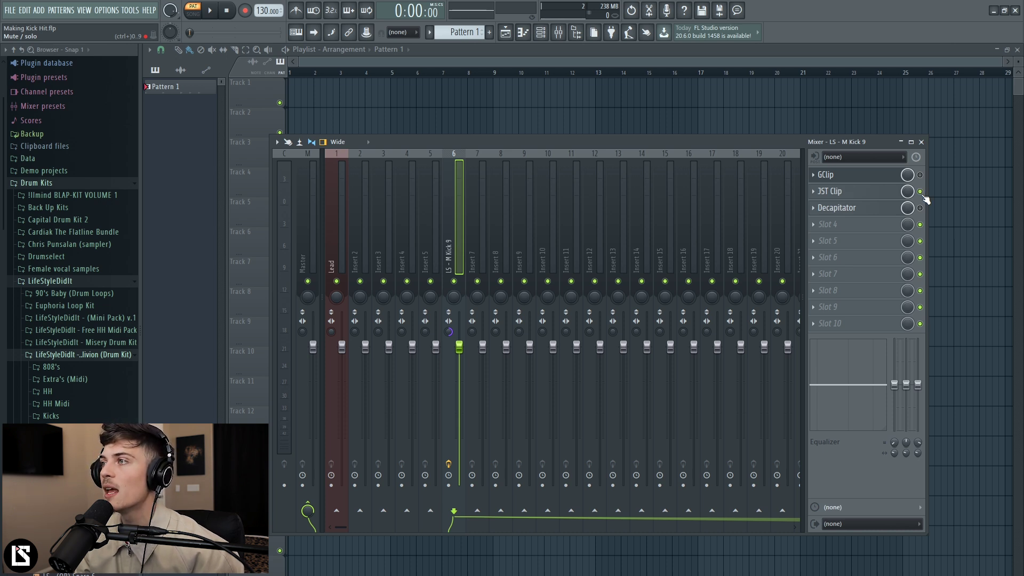
click(870, 195)
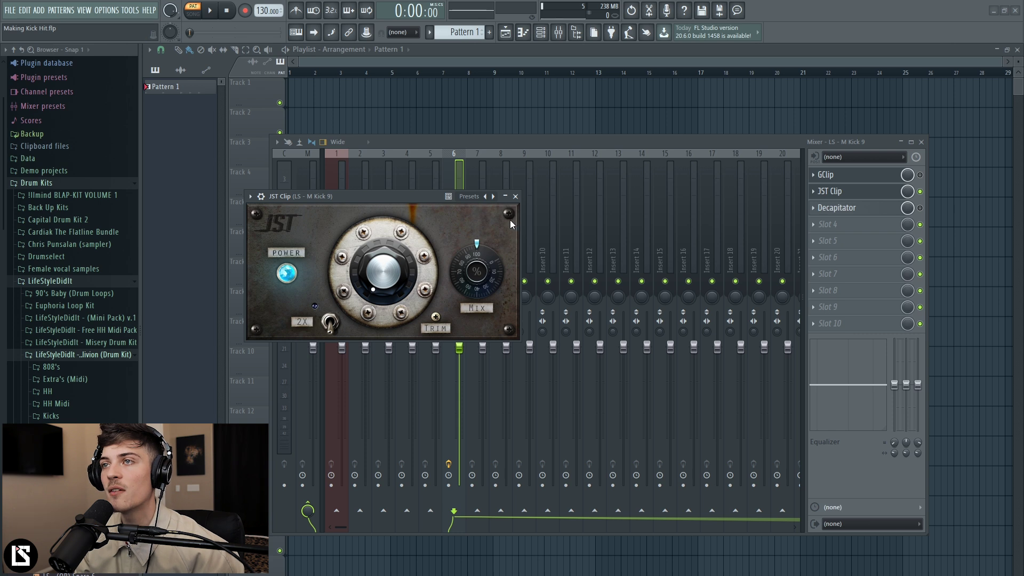
drag(391, 200, 558, 232)
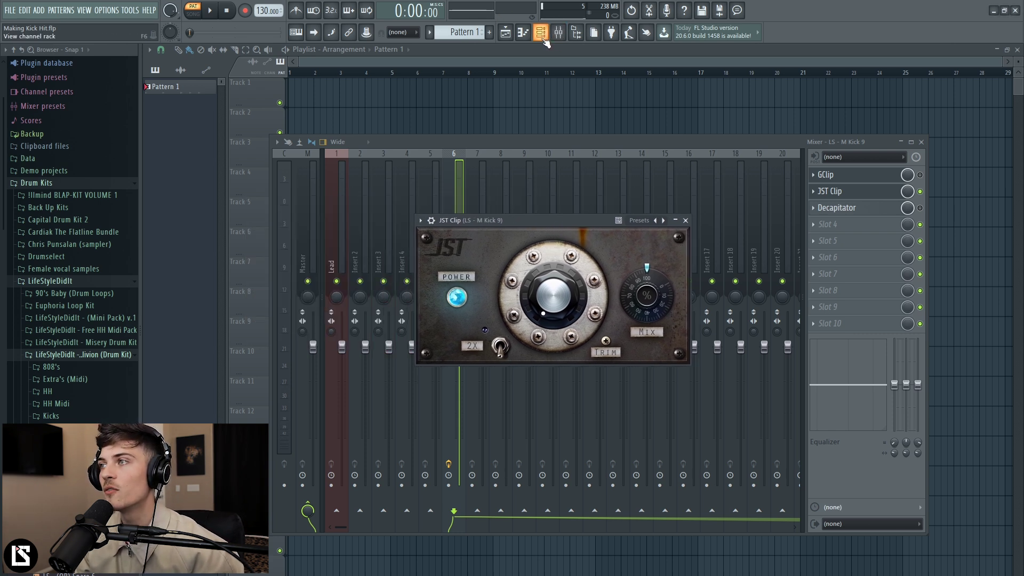
- Close the leftover GClip window and solo the LS - M Kick 9 channel in the channel rack
click(927, 149)
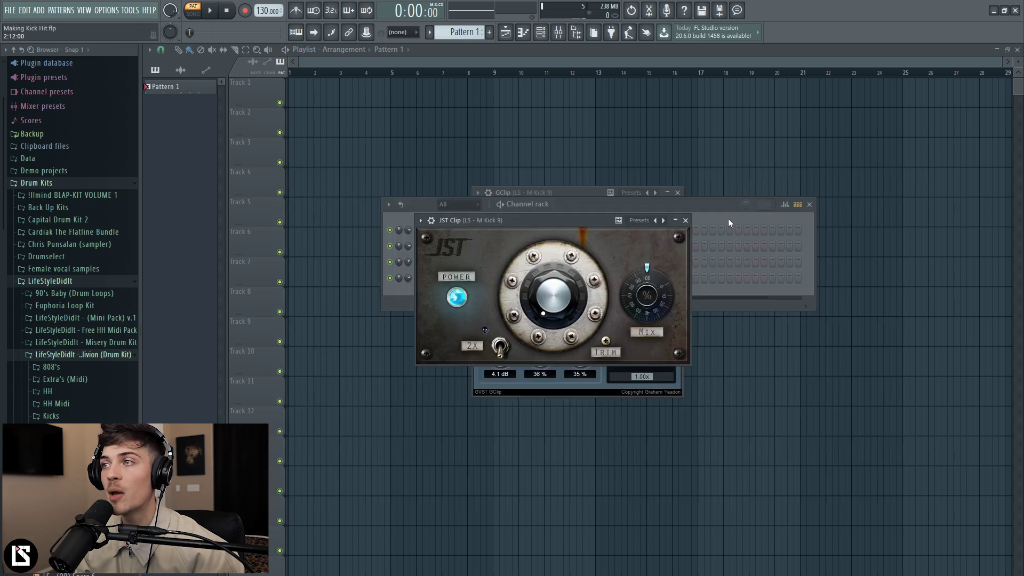
click(714, 212)
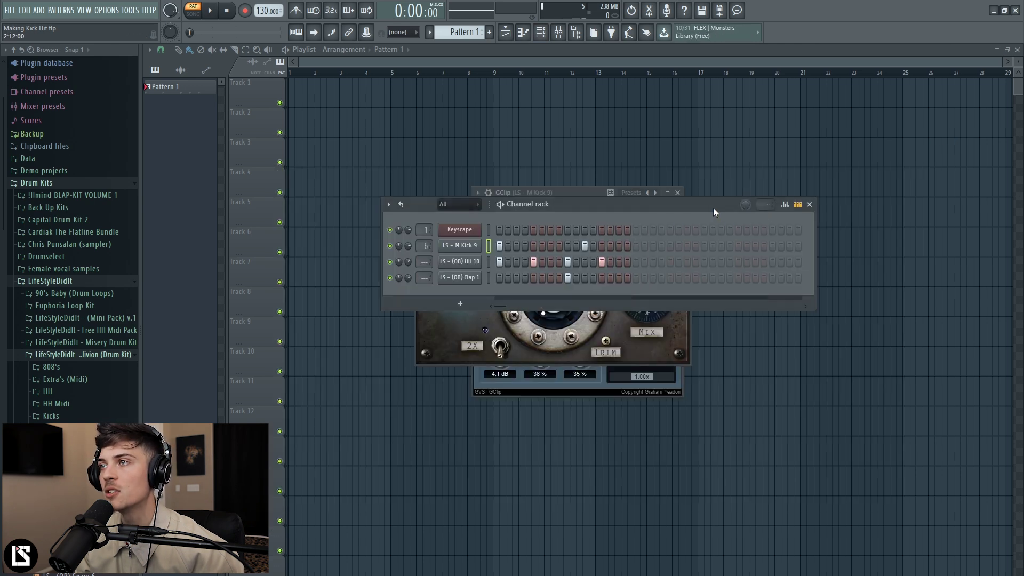
click(677, 192)
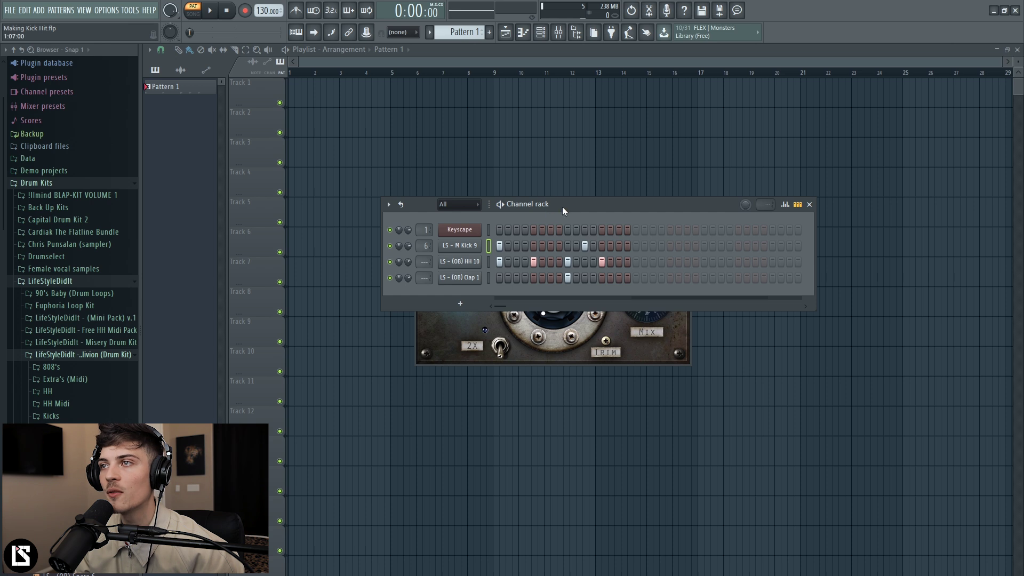
drag(555, 207, 556, 152)
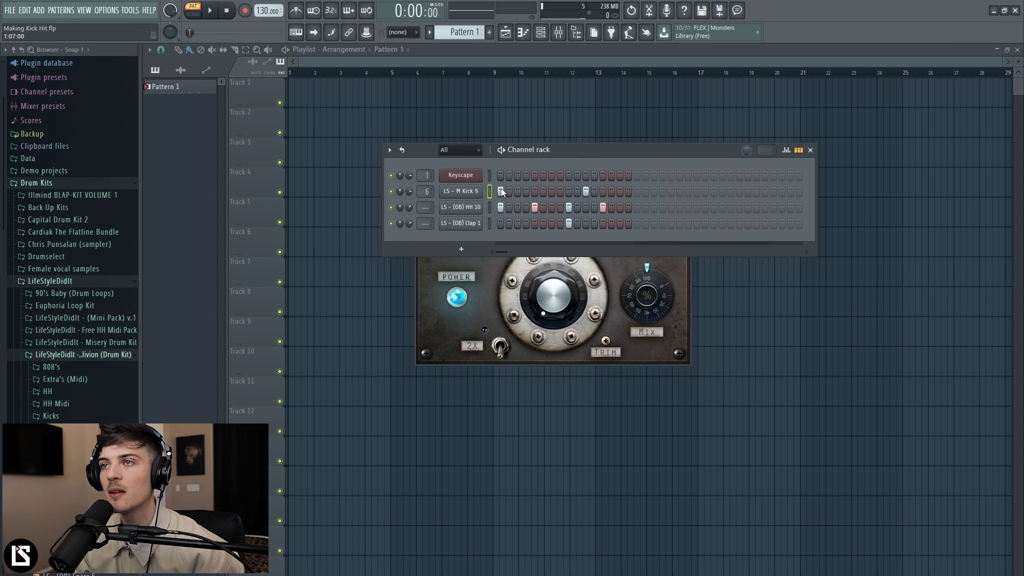
click(558, 32)
click(558, 32)
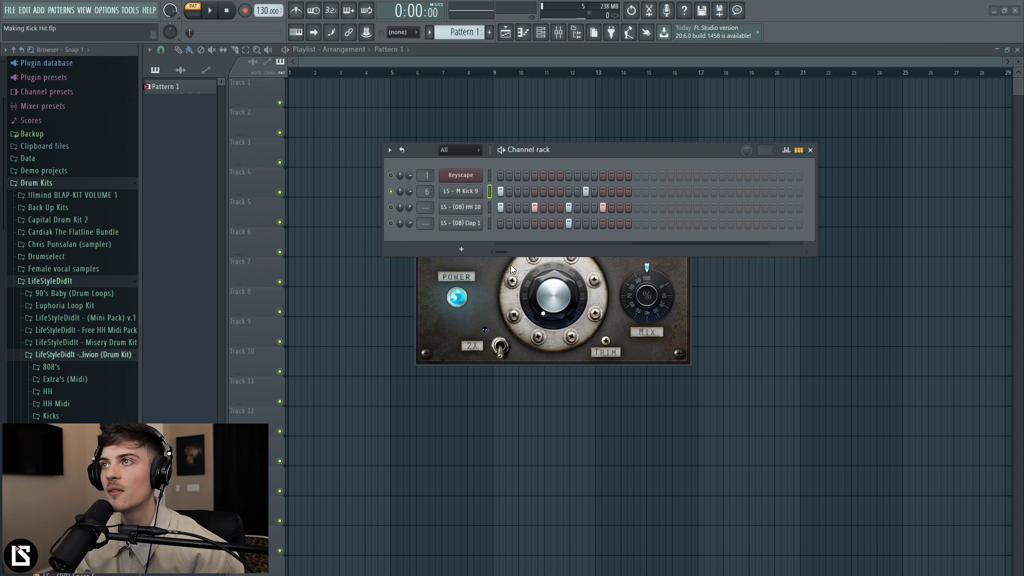
- Bring the mixer and the JST Clip window back up and look over its drive knob and 2X switch
click(559, 32)
click(848, 192)
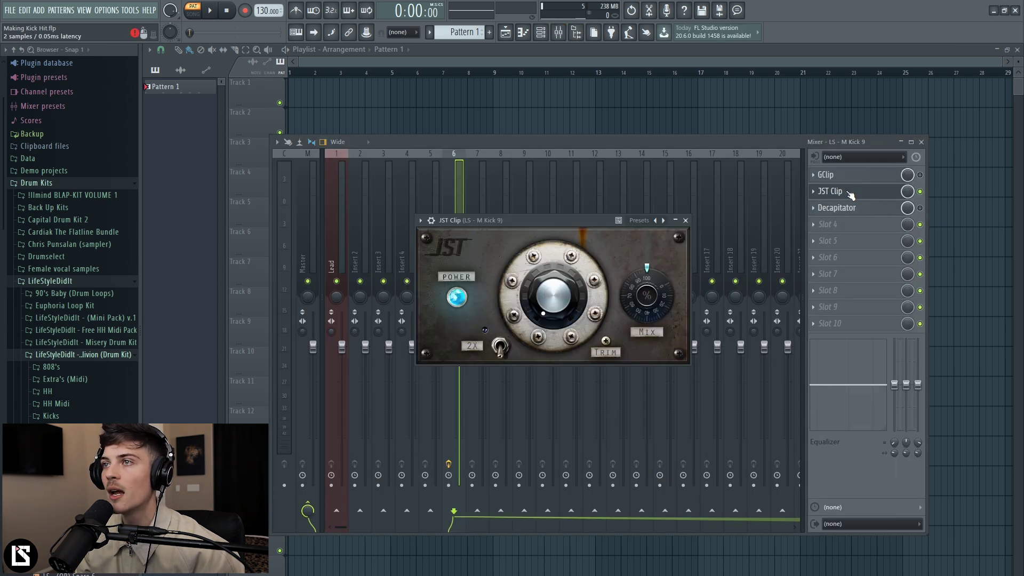
drag(534, 224, 565, 222)
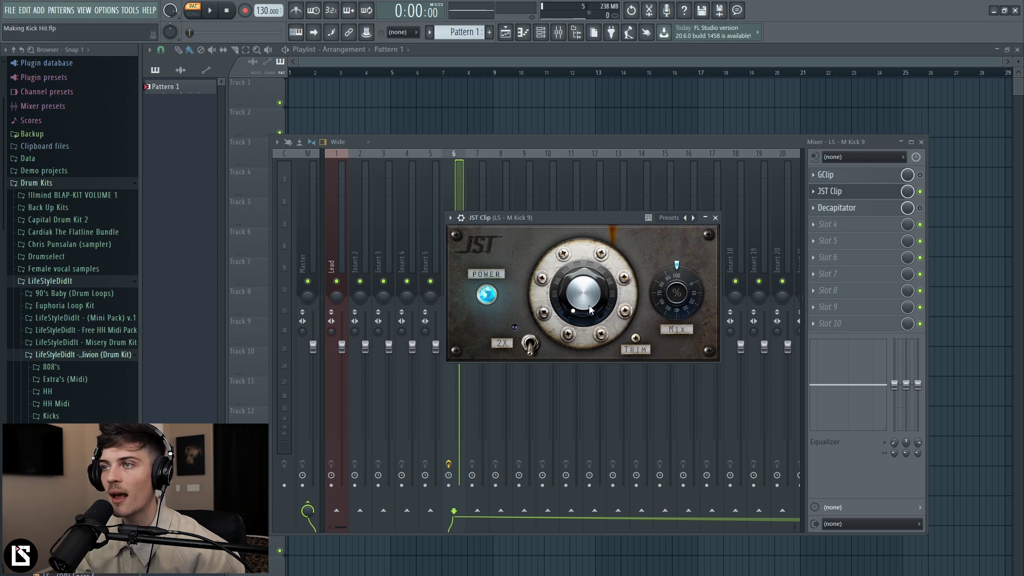
drag(586, 241, 568, 362)
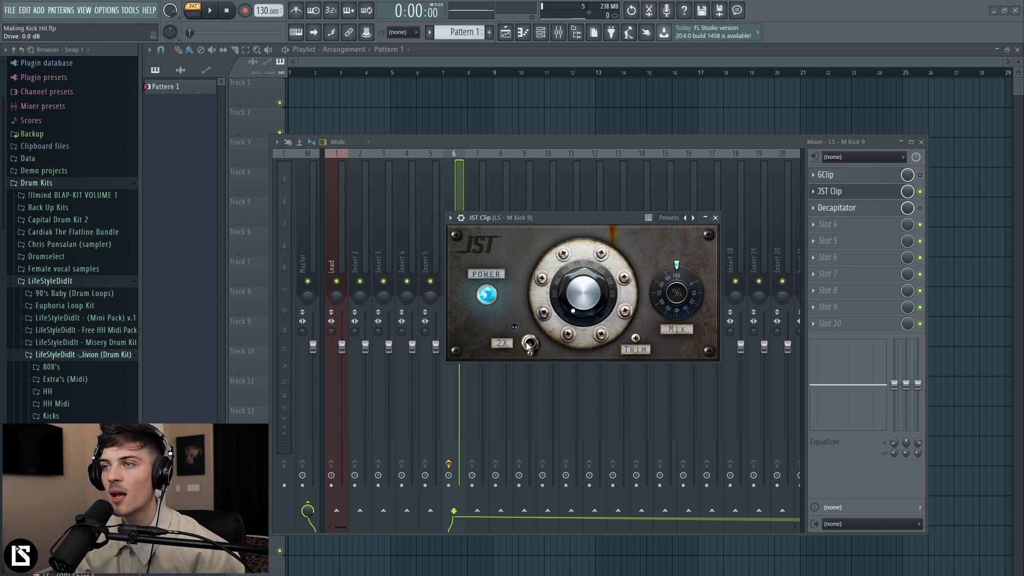
drag(590, 239, 586, 370)
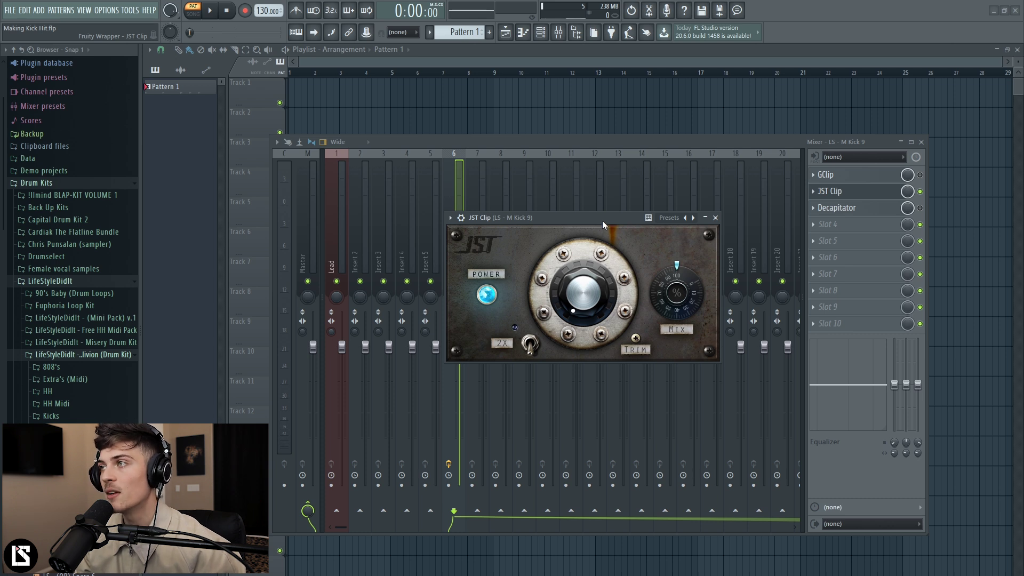
- Raise JST Clip's drive to 7.8 dB while listening to the kick
click(557, 36)
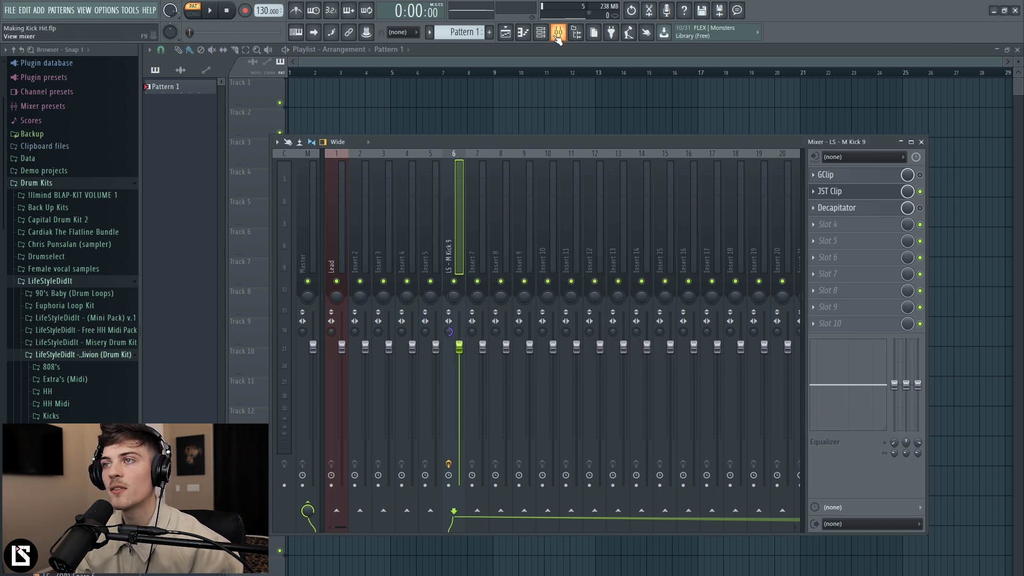
click(856, 195)
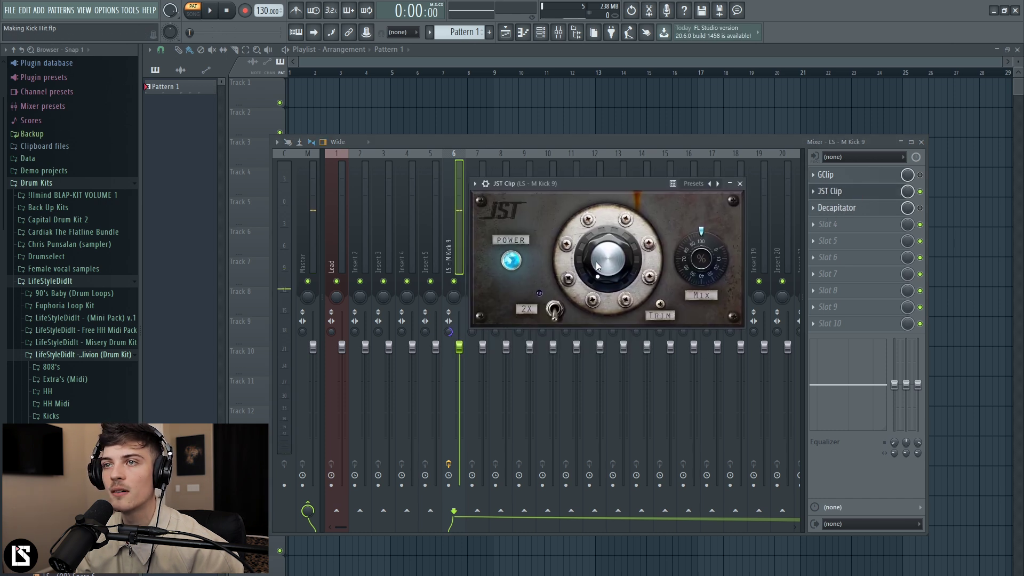
drag(604, 271, 607, 213)
key(space)
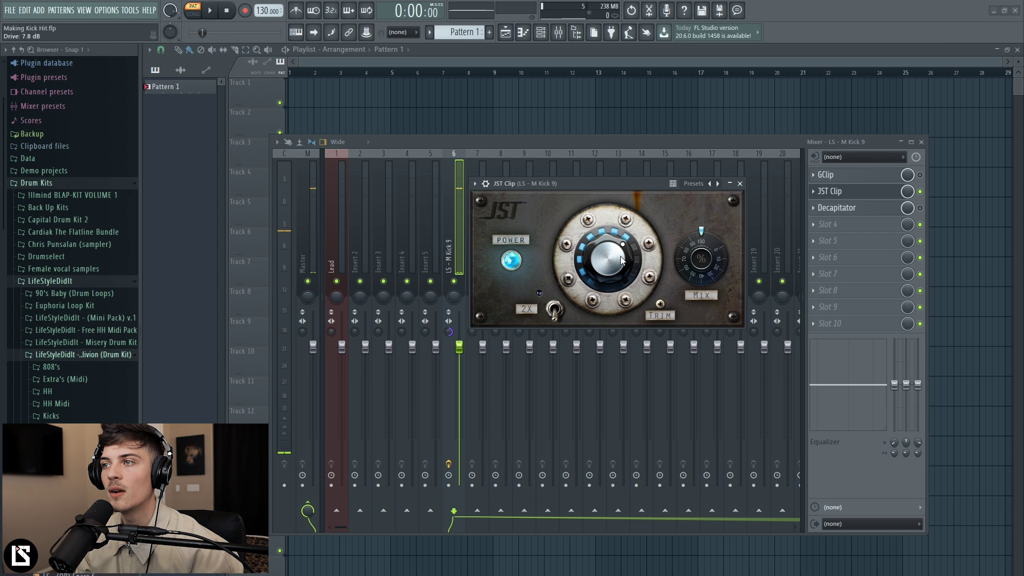
- Lower JST Clip's trim to about -8.2 dB while checking the kick's level
key(space)
key(space)
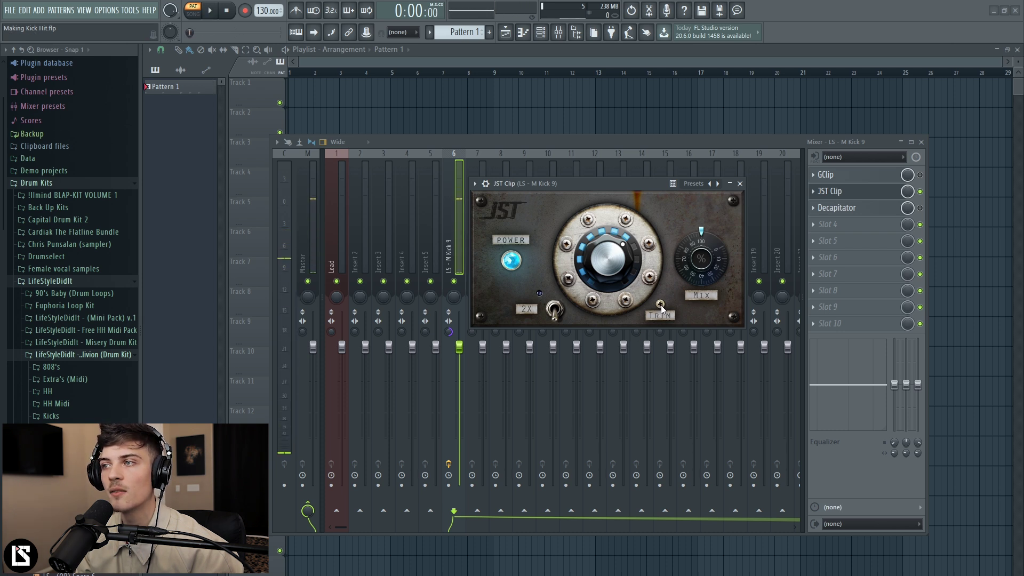
key(space)
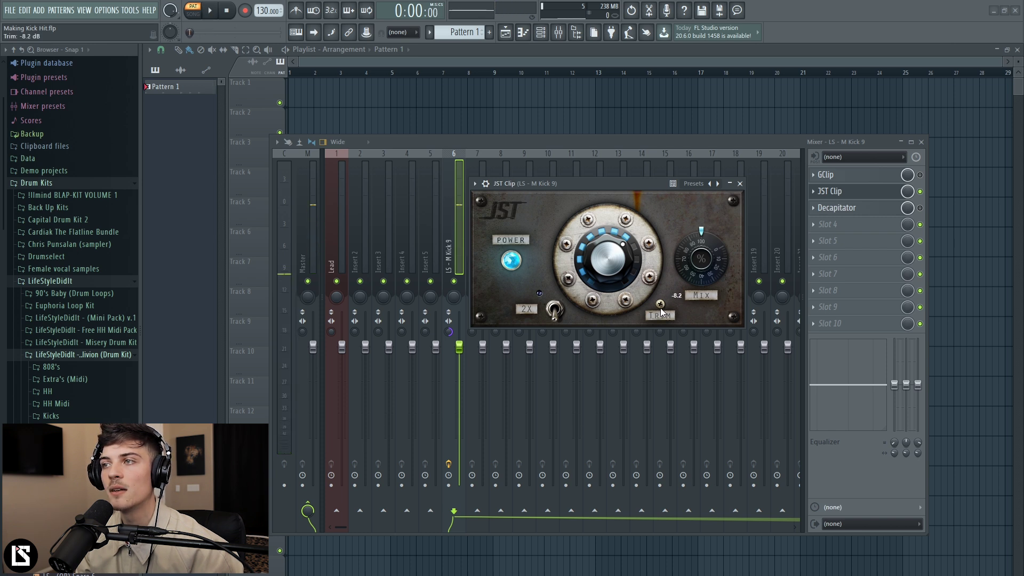
key(space)
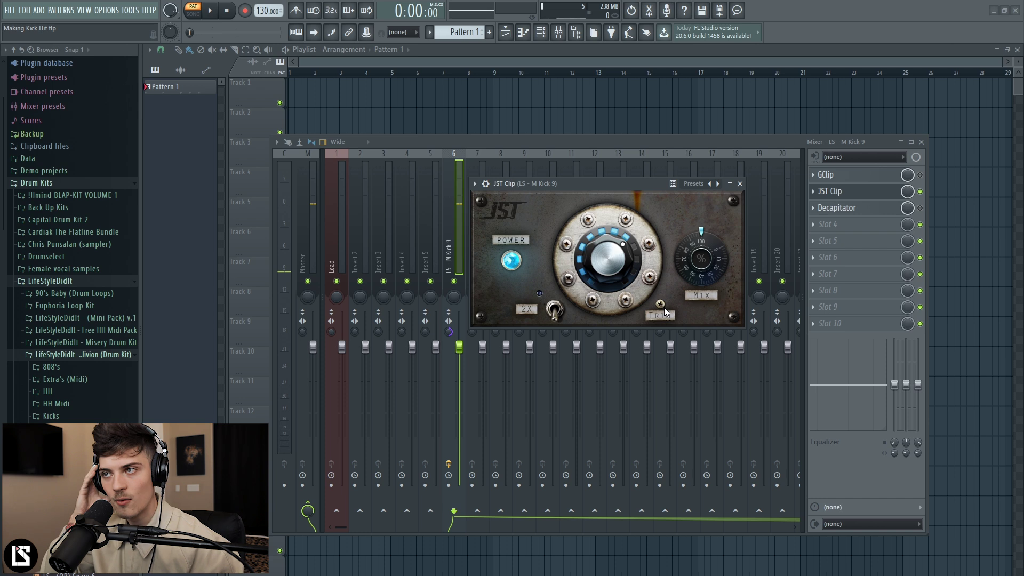
- Play the kick with JST Clip bypassed and enabled to compare them, and reopen the JST Clip window
key(Escape)
key(space)
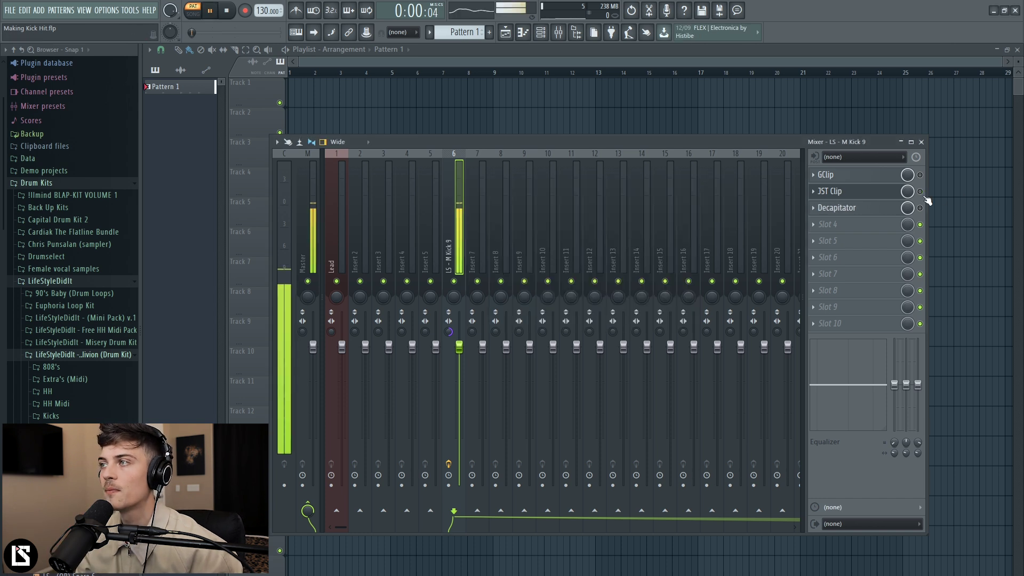
click(903, 195)
key(space)
- Switch on JST Clip's 2X mode and turn the drive down to 0.0 dB
click(558, 311)
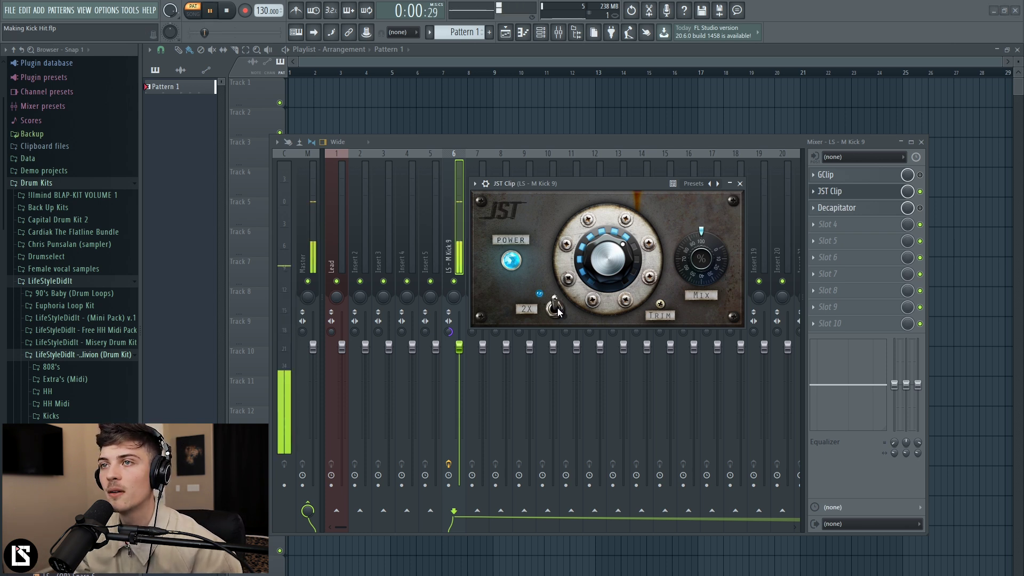
drag(610, 261, 610, 274)
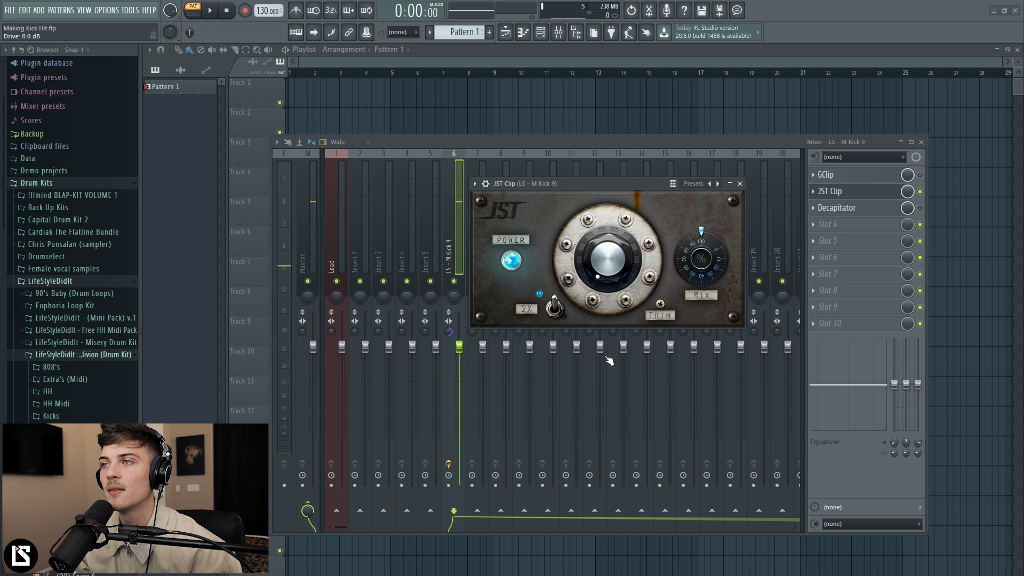
key(space)
- Raise JST Clip's drive well past its midpoint and compare the kick with 2X off and on, leaving 2X on
drag(611, 224, 610, 183)
mouse_move(611, 253)
mouse_down()
mouse_move(592, 291)
mouse_move(613, 270)
mouse_move(613, 253)
mouse_up()
key(space)
key(space)
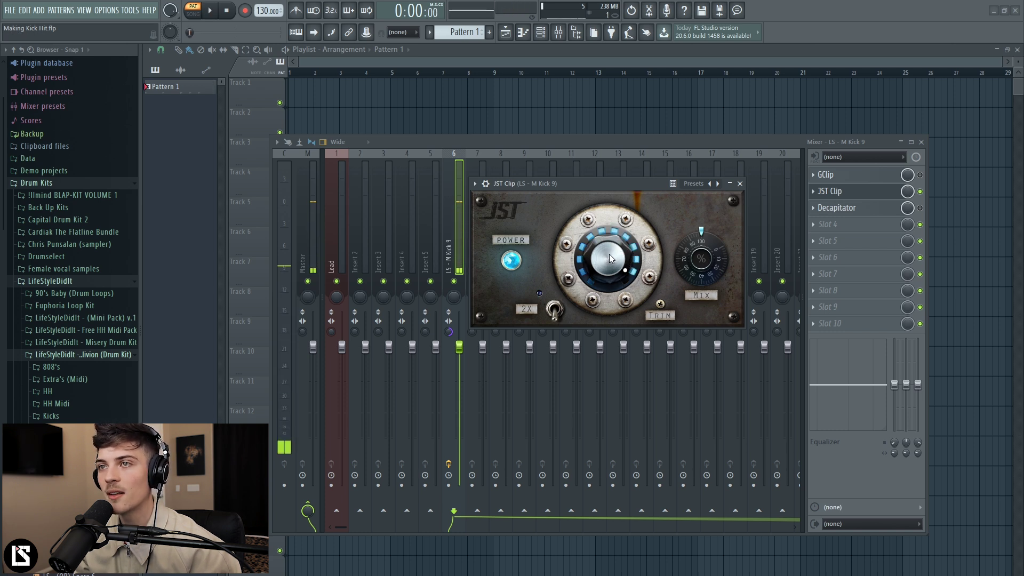
click(554, 312)
key(space)
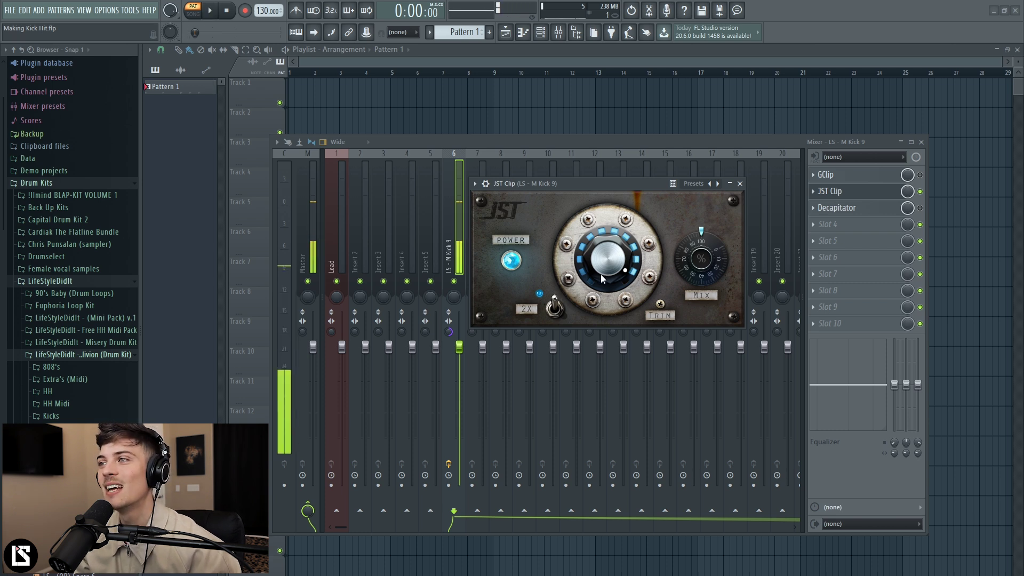
- Lower JST Clip's drive to about 6.8 dB, then audition the kick with the mix turned down and back at 100%
drag(601, 274, 630, 314)
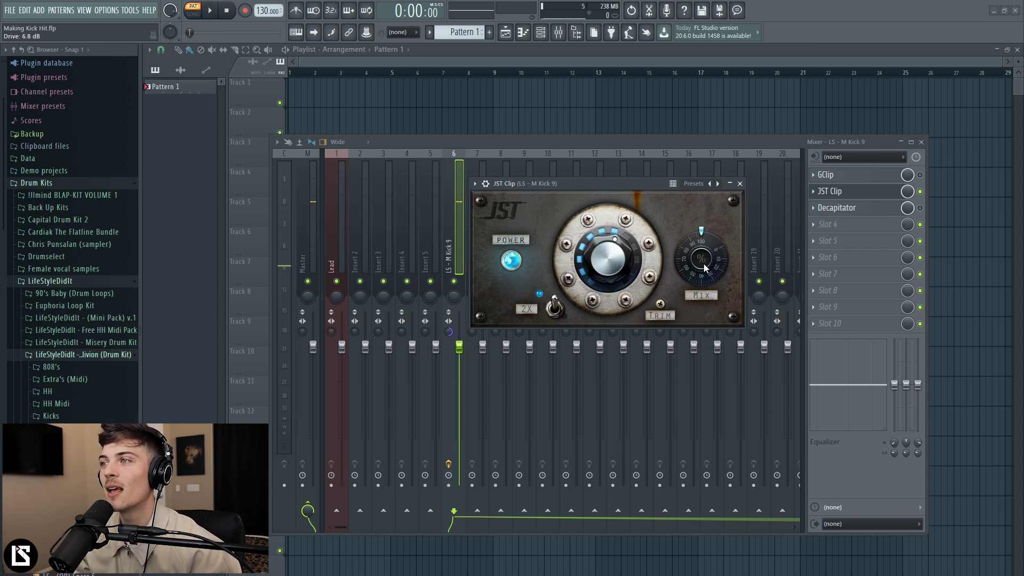
drag(703, 292, 702, 347)
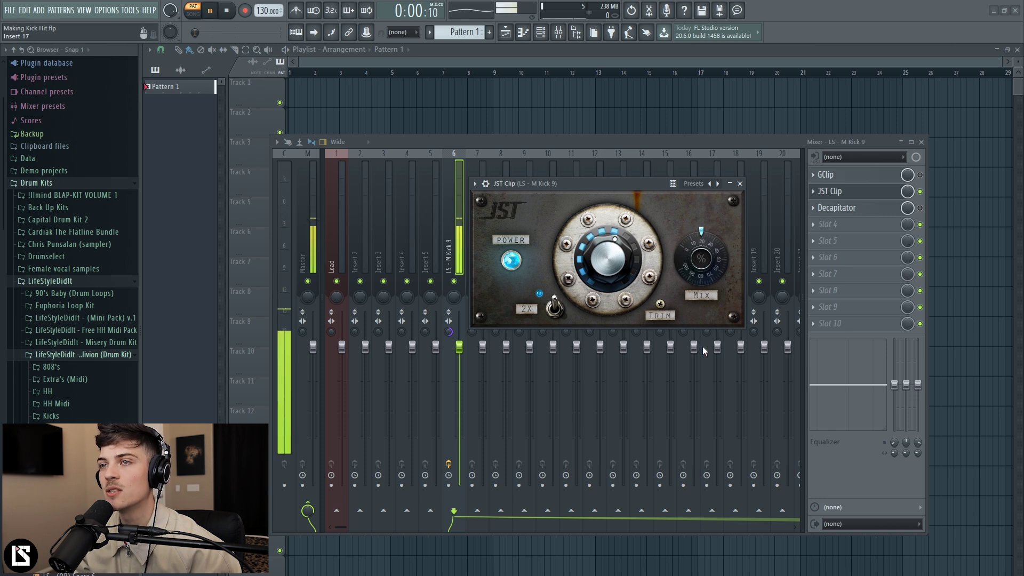
drag(703, 277, 711, 167)
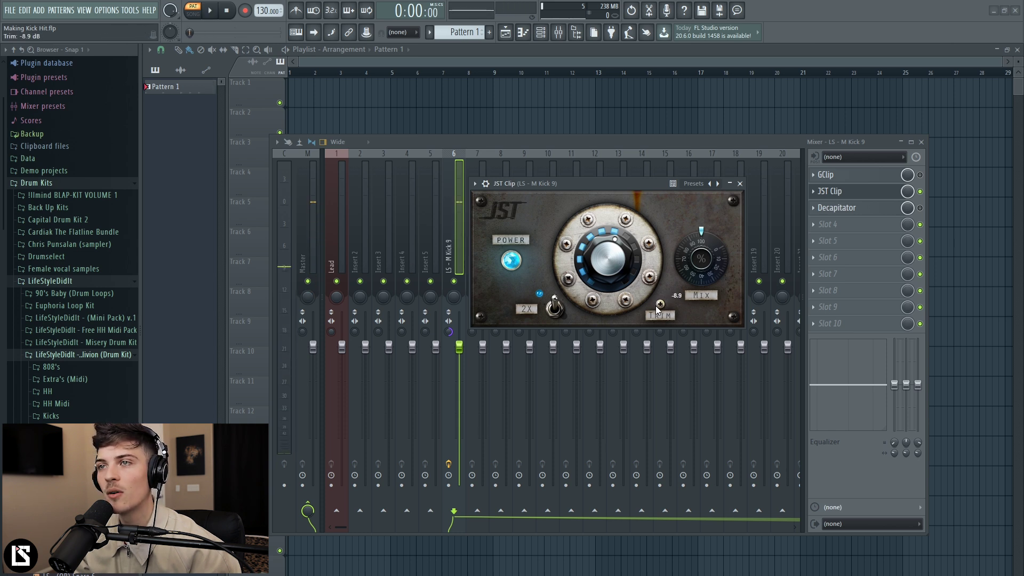
- Switch off JST Clip's 2X mode and raise the drive above 8.7 dB while auditioning the kick
drag(609, 279, 601, 308)
key(space)
key(space)
drag(601, 242, 603, 216)
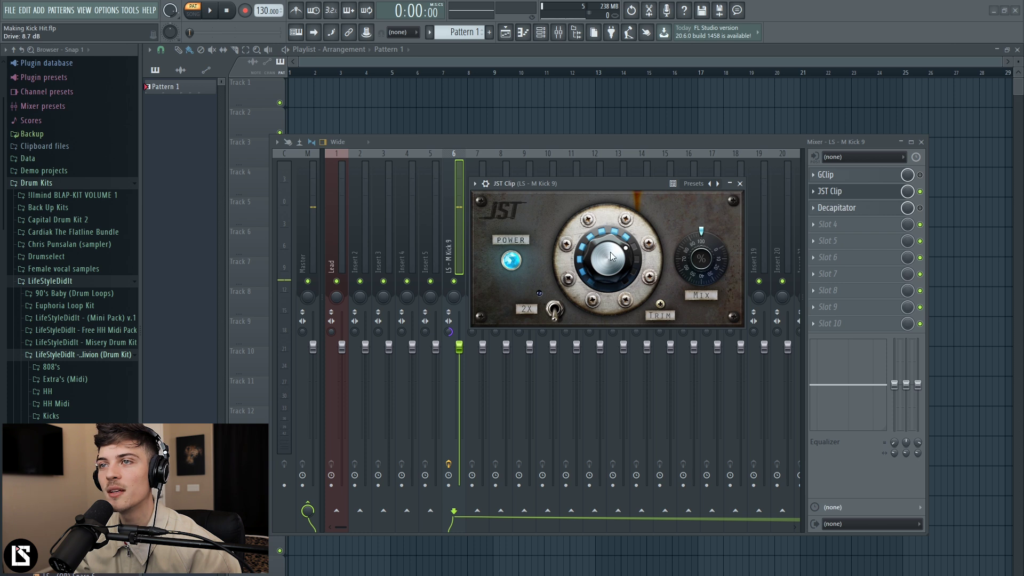
drag(610, 270, 611, 247)
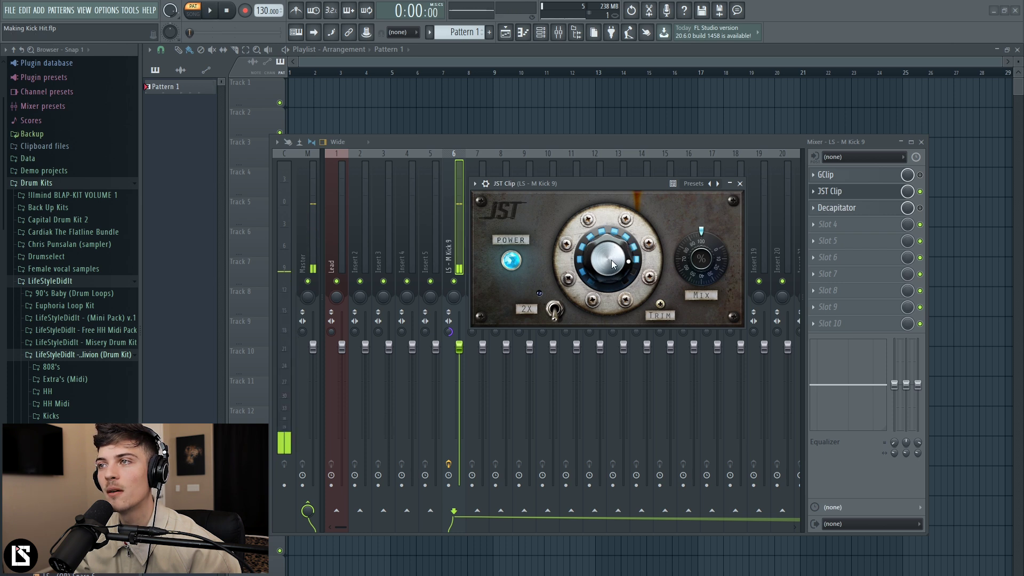
- Play the drum pattern with JST Clip bypassed and enabled on the kick's mixer track, leaving it enabled
click(920, 191)
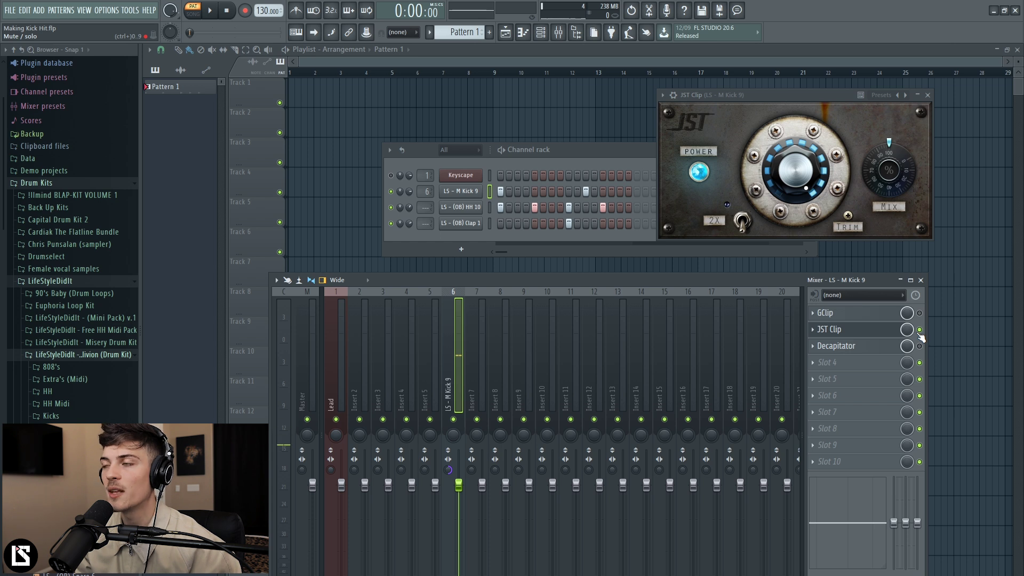
key(space)
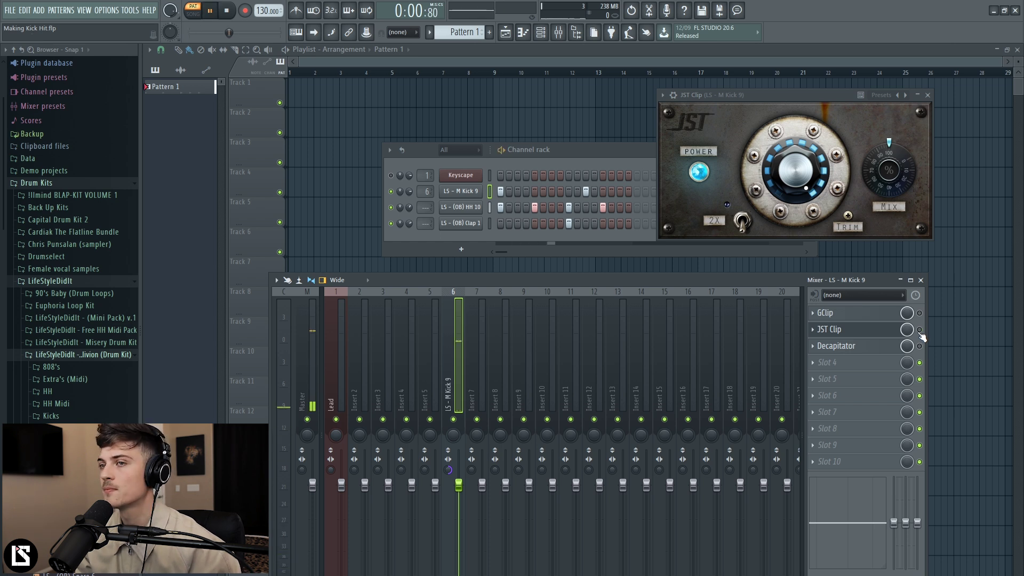
click(919, 331)
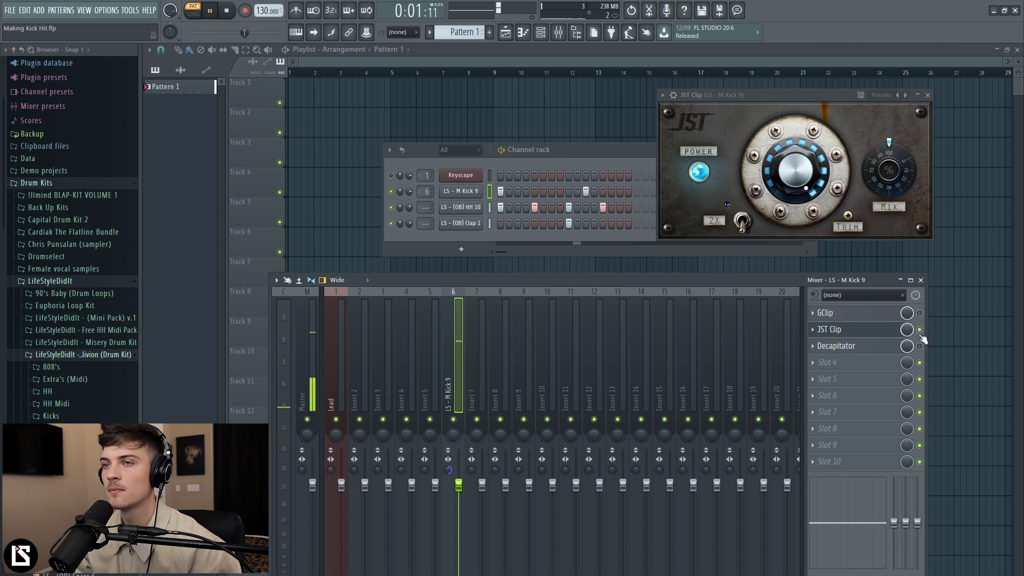
- Stop playback, close the JST Clip window, and reopen the mixer, placing it over the channel rack's lower rows
click(921, 280)
key(space)
click(929, 95)
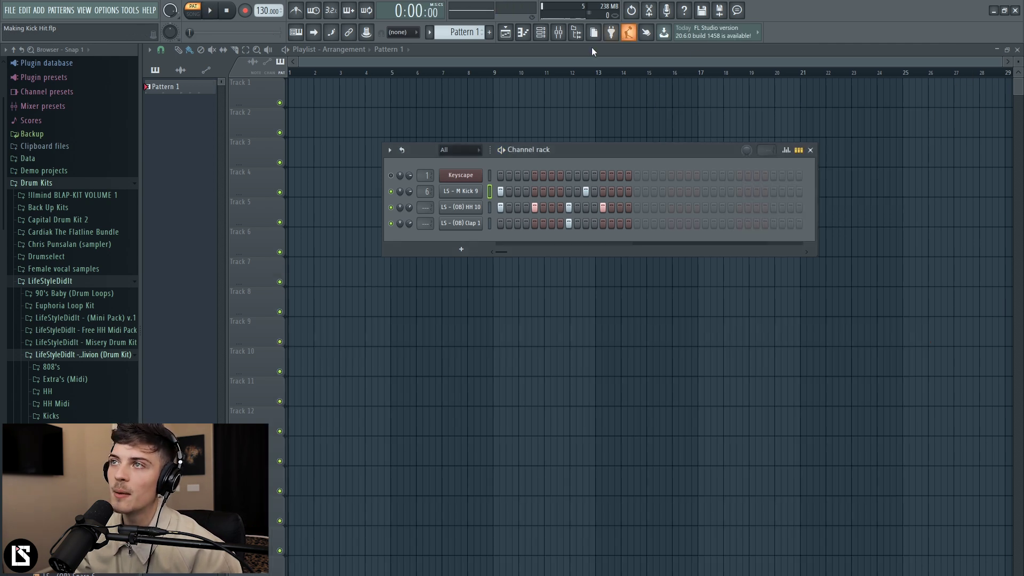
click(558, 32)
drag(702, 272, 727, 234)
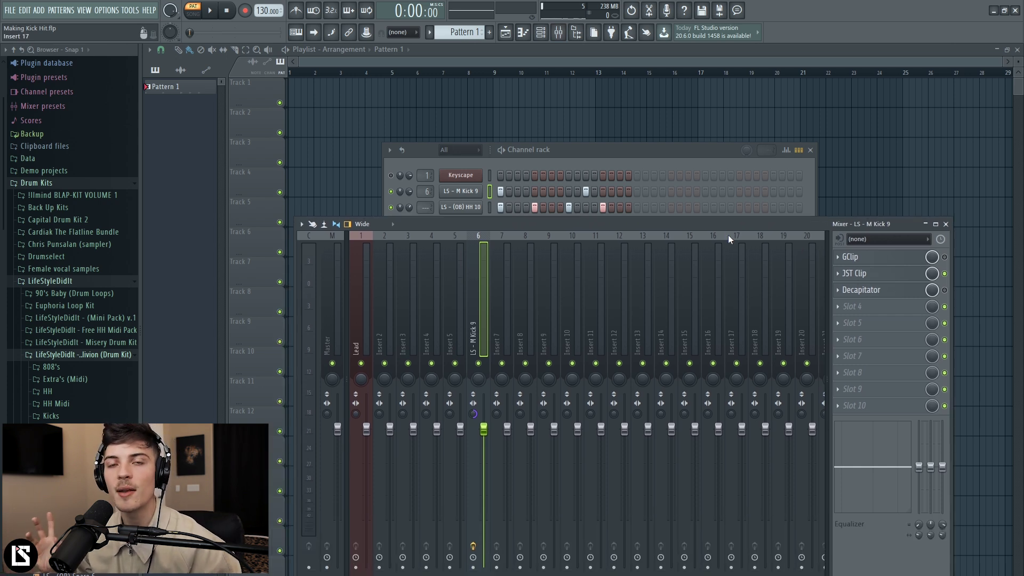